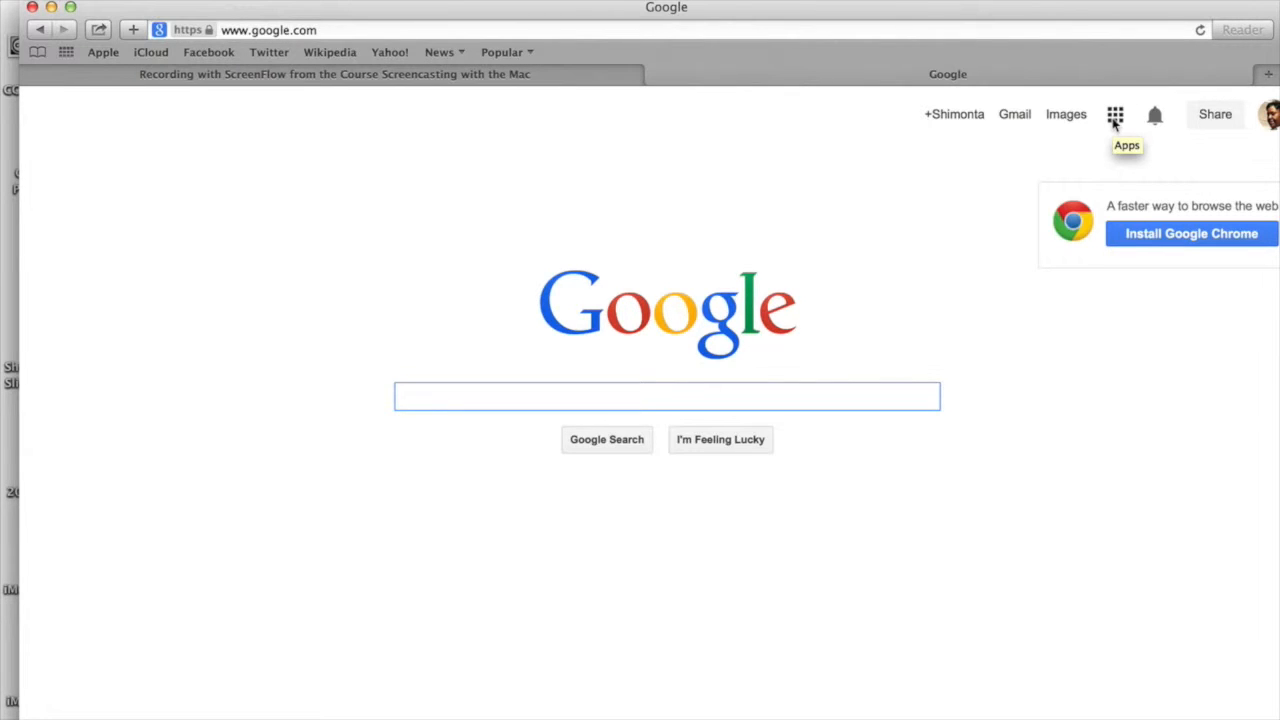
Open Google Drive from the Google apps and create a new form
click(1115, 118)
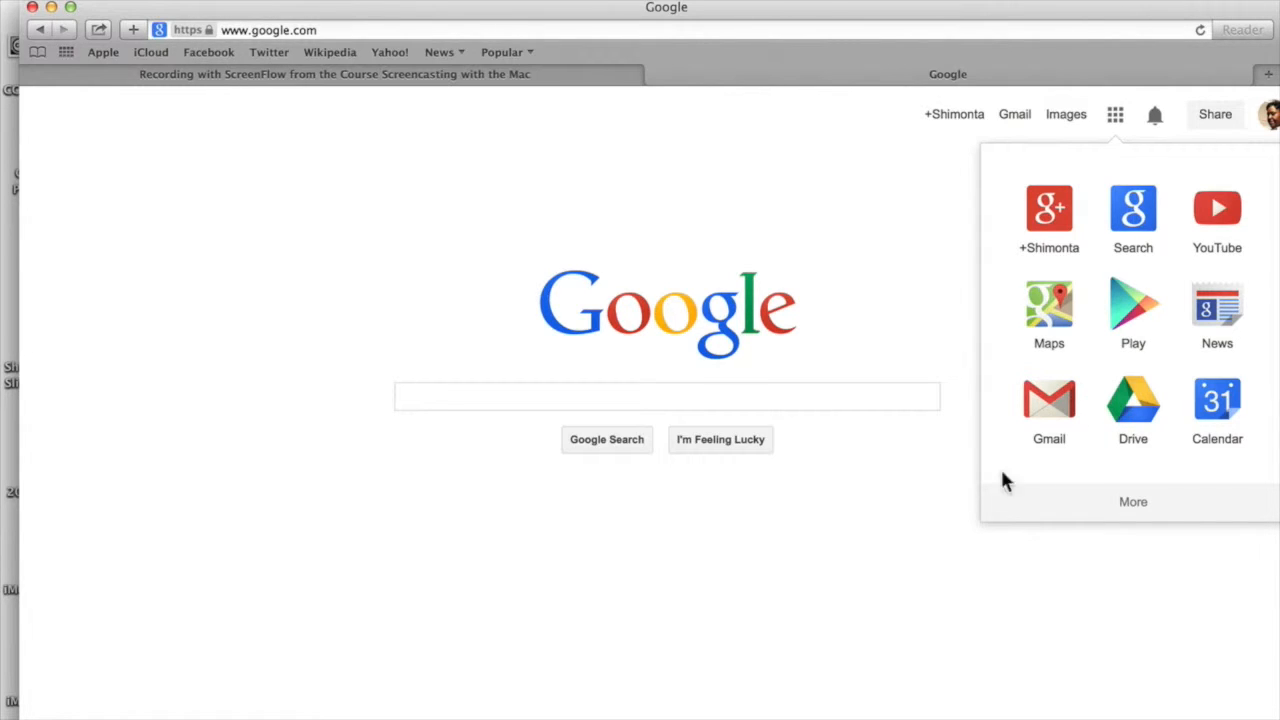
click(1153, 423)
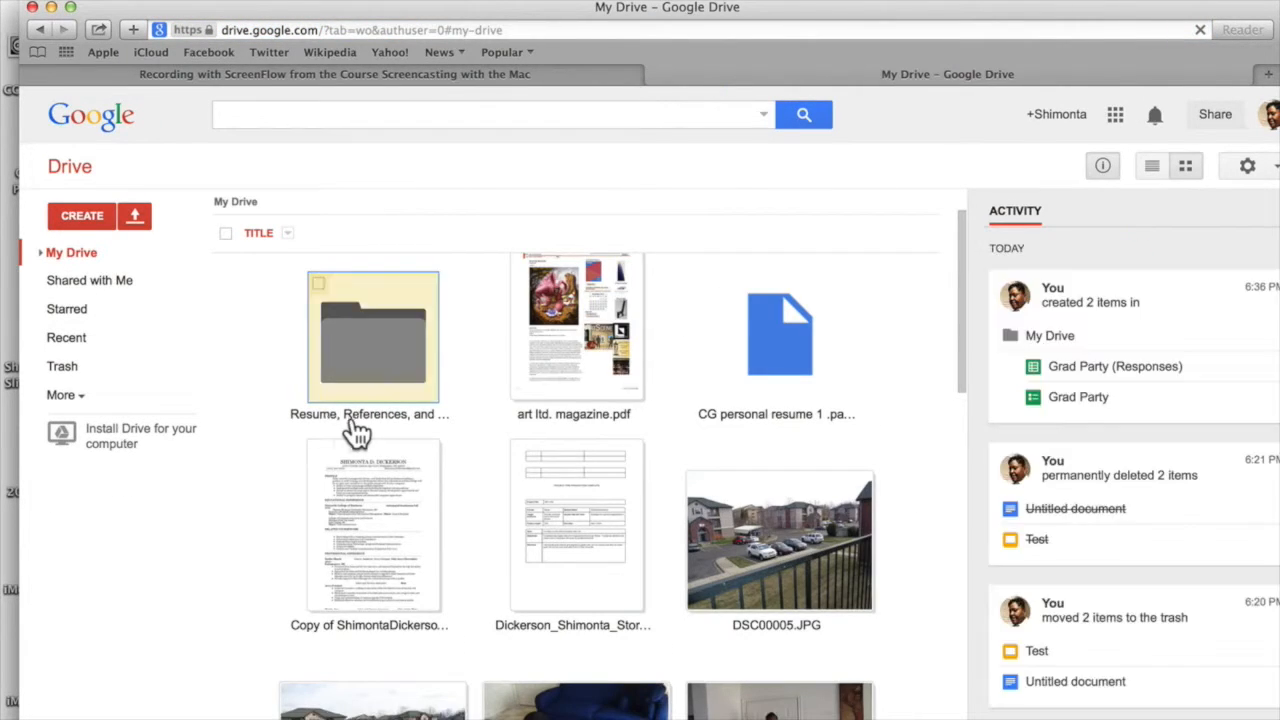
click(77, 214)
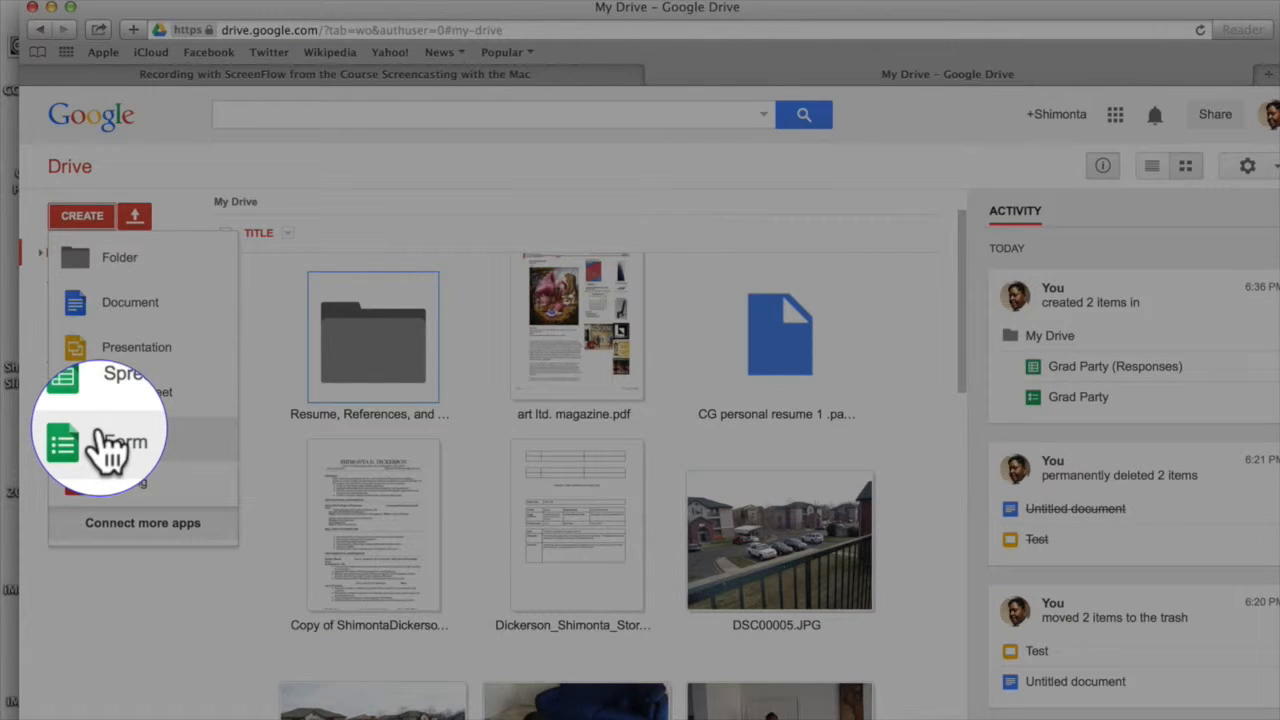
click(100, 437)
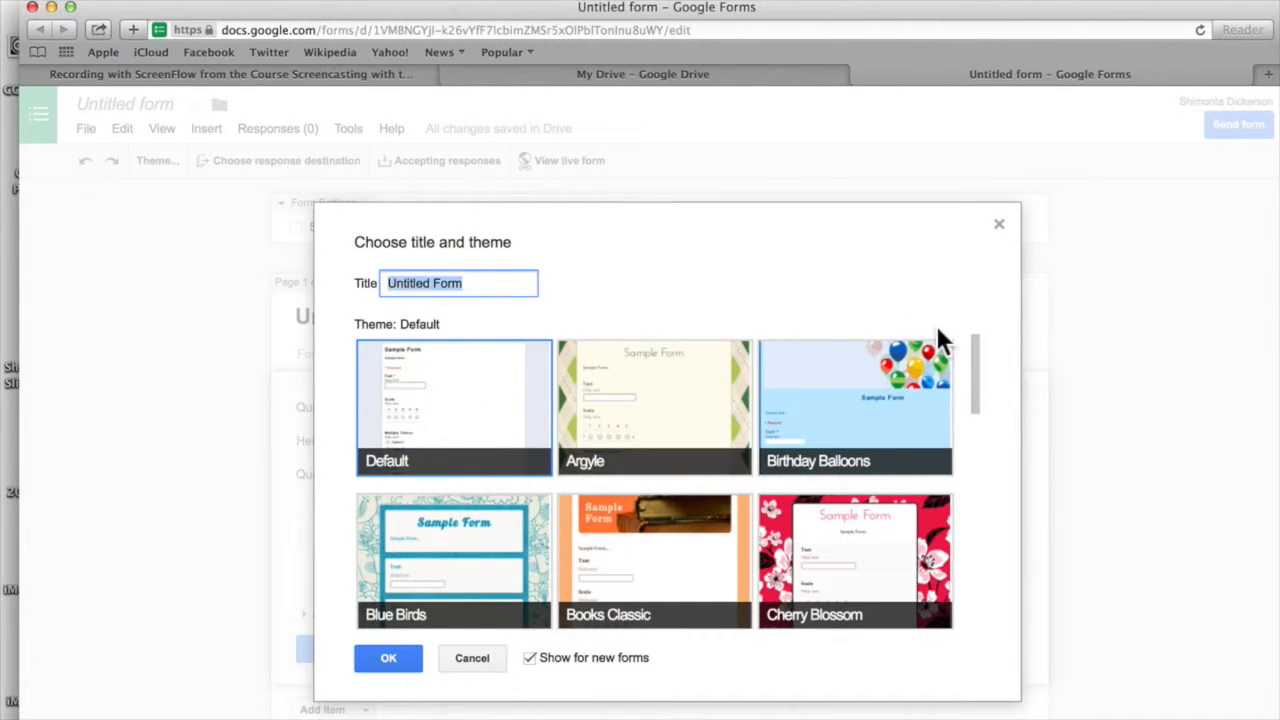
Replace the default form title with "Grad Party"
drag(974, 373, 958, 315)
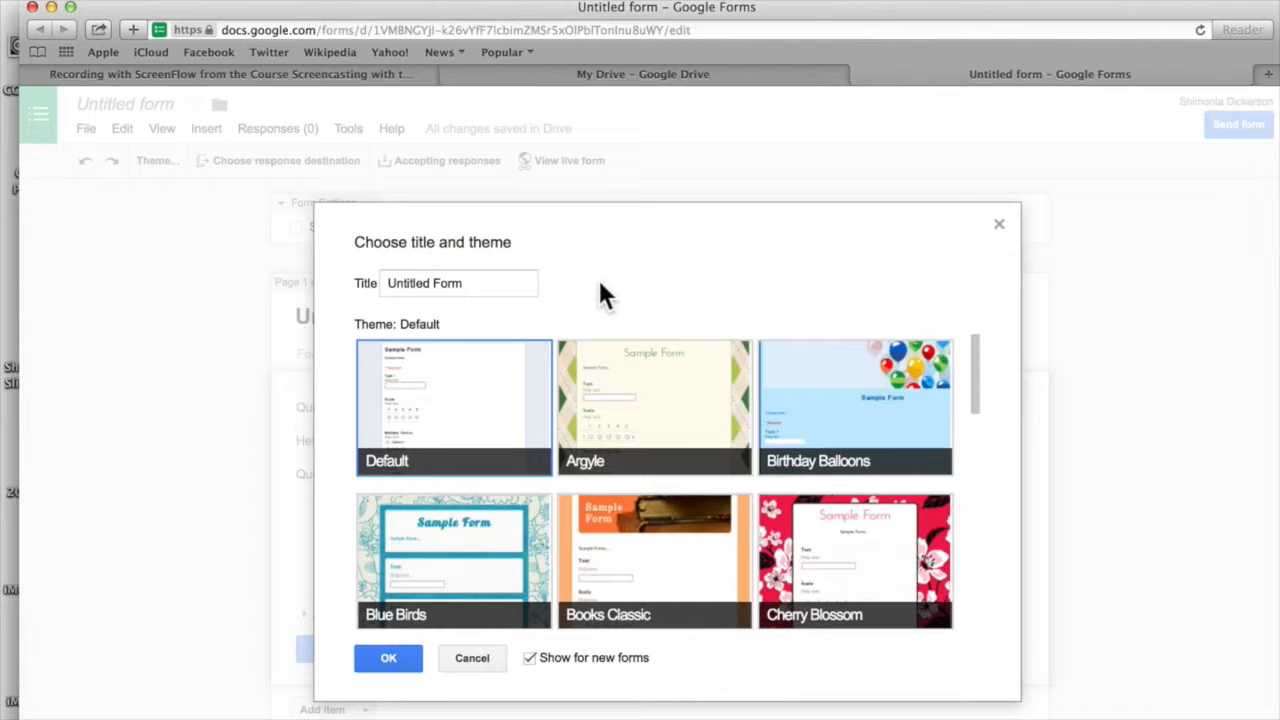
click(482, 283)
key(BackSpace)
key(BackSpace)
key(BackSpace)
key(BackSpace)
key(BackSpace)
key(BackSpace)
key(BackSpace)
key(BackSpace)
key(BackSpace)
key(BackSpace)
key(BackSpace)
key(BackSpace)
key(BackSpace)
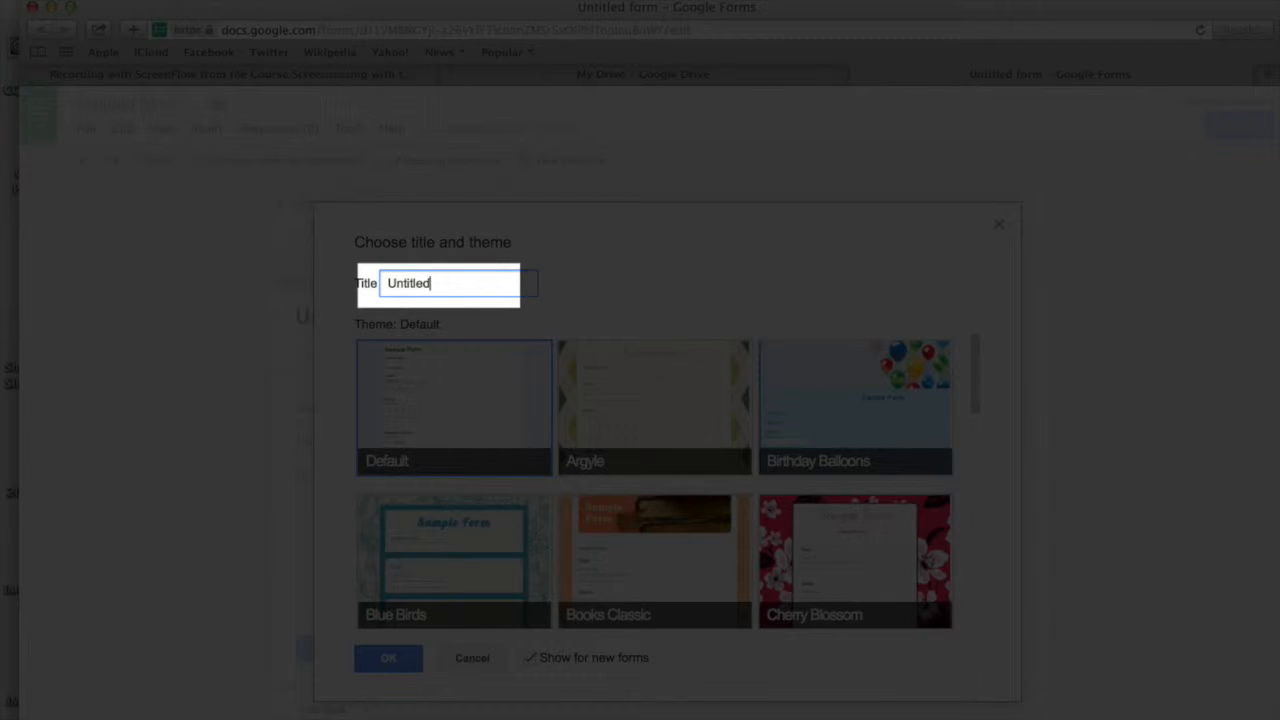
text(Grad Party)
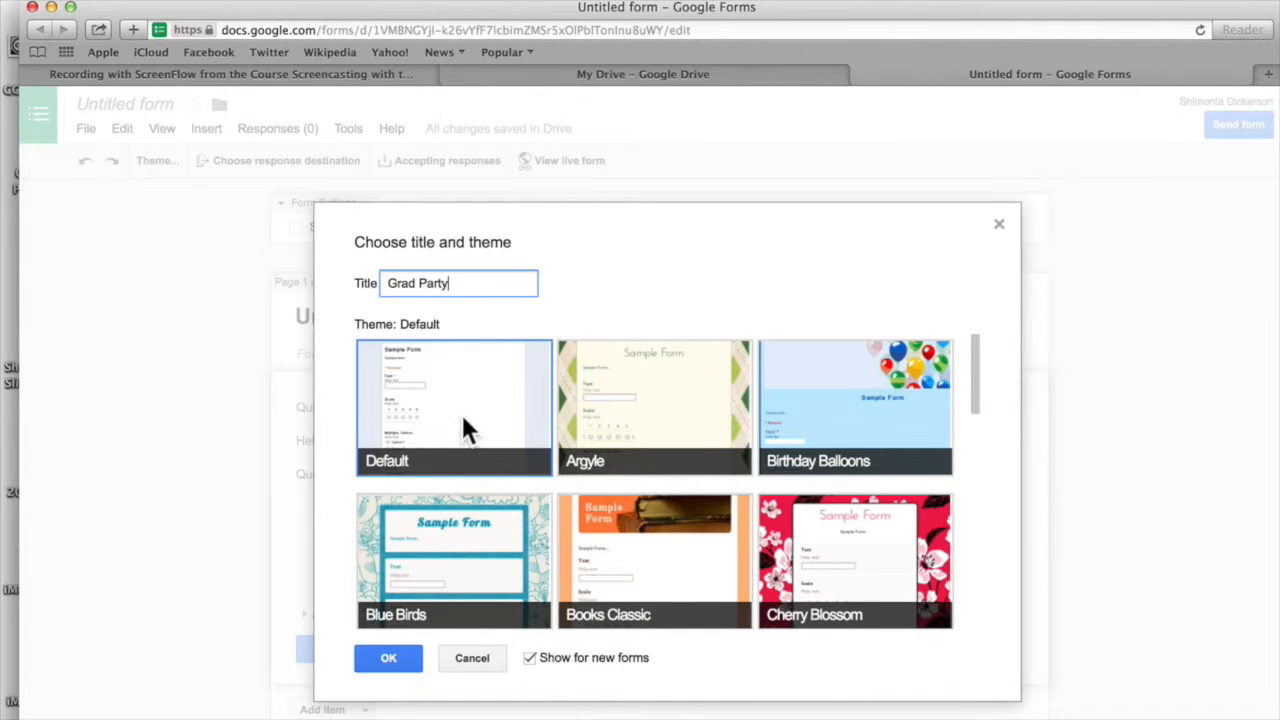
Try the Argyle, Birthday Balloons, Cherry Blossom and Books Classic themes for the form
click(703, 430)
click(703, 428)
click(848, 409)
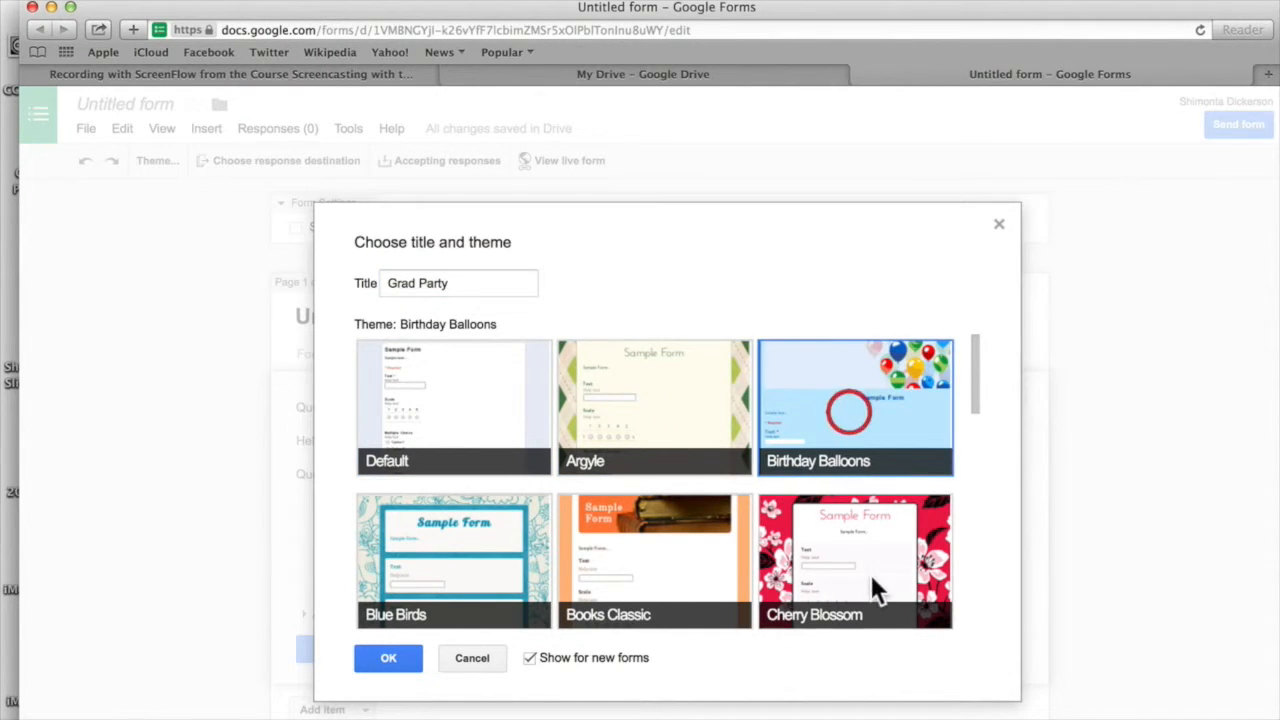
click(870, 574)
scroll(850, 569, down, 2)
click(645, 495)
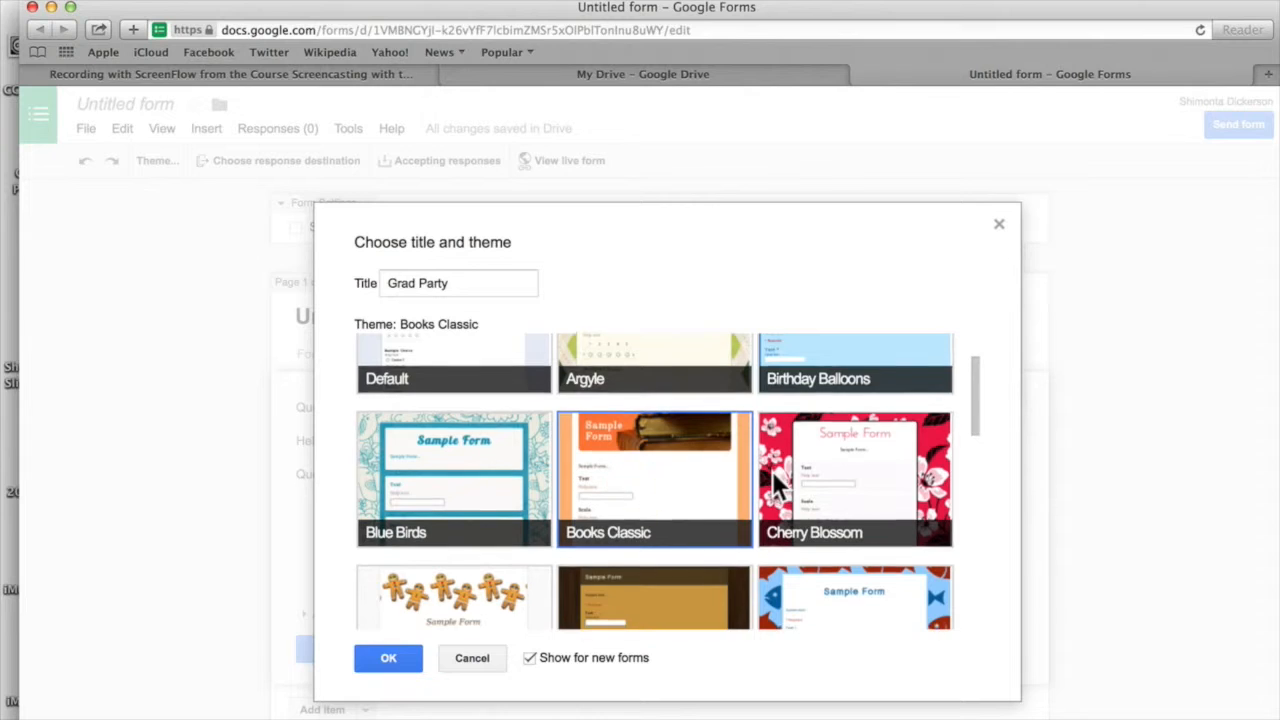
scroll(772, 471, up, 1)
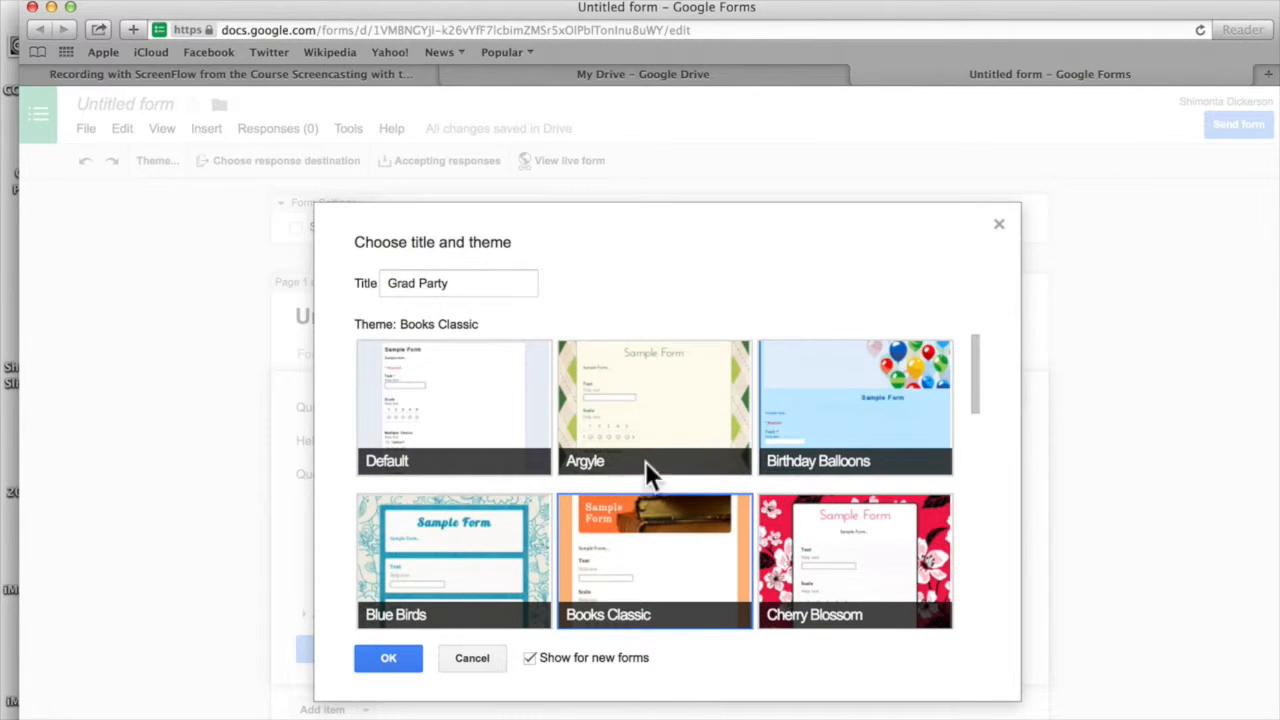
Choose the Default theme and confirm the form's title and theme
click(393, 388)
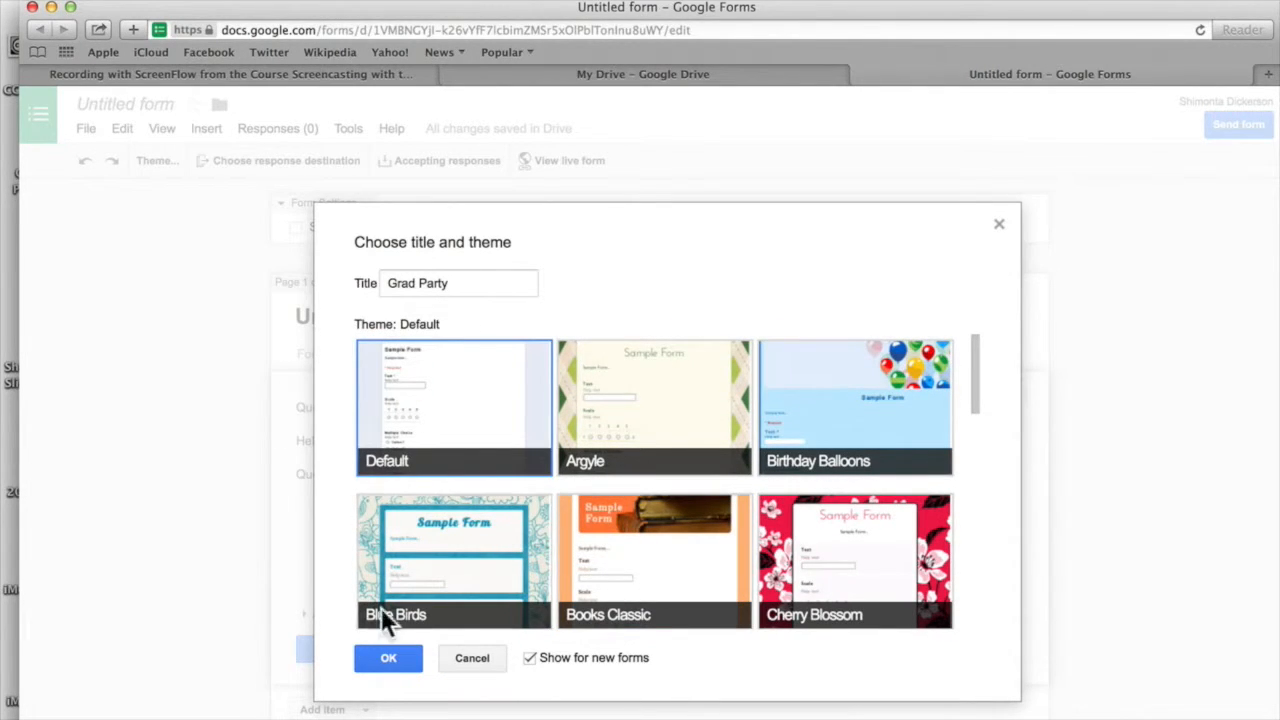
click(388, 658)
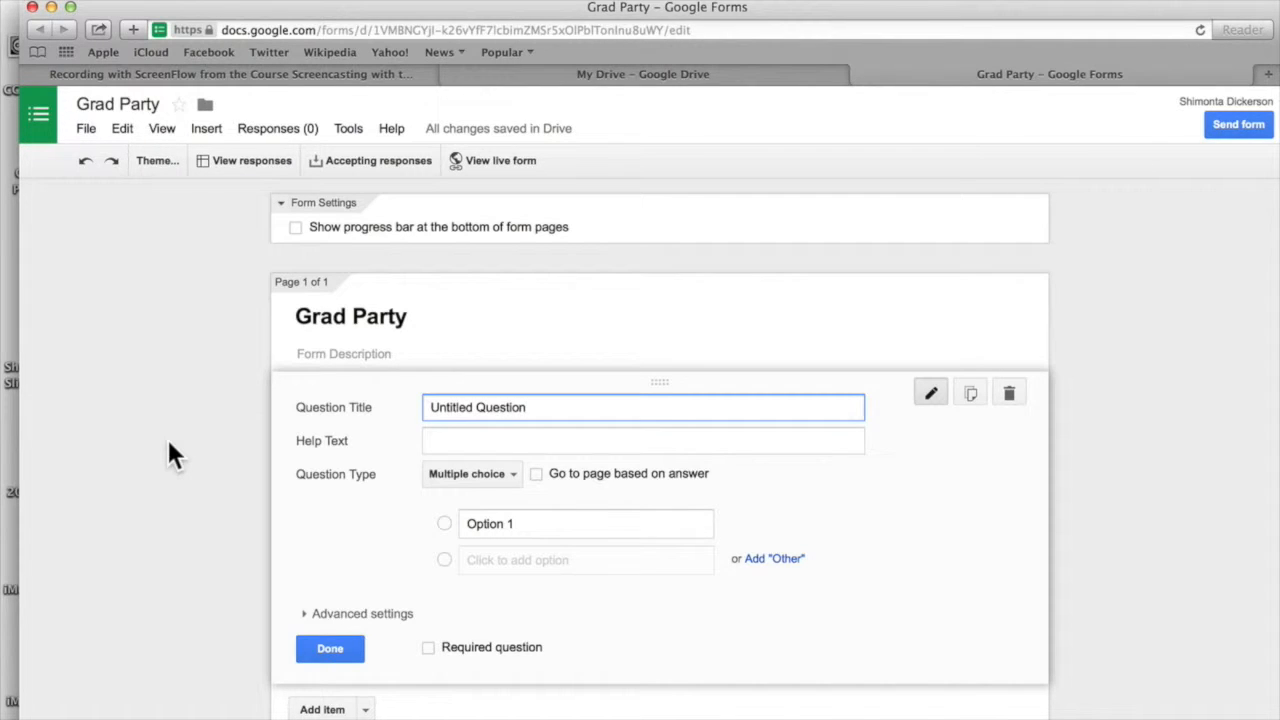
click(86, 130)
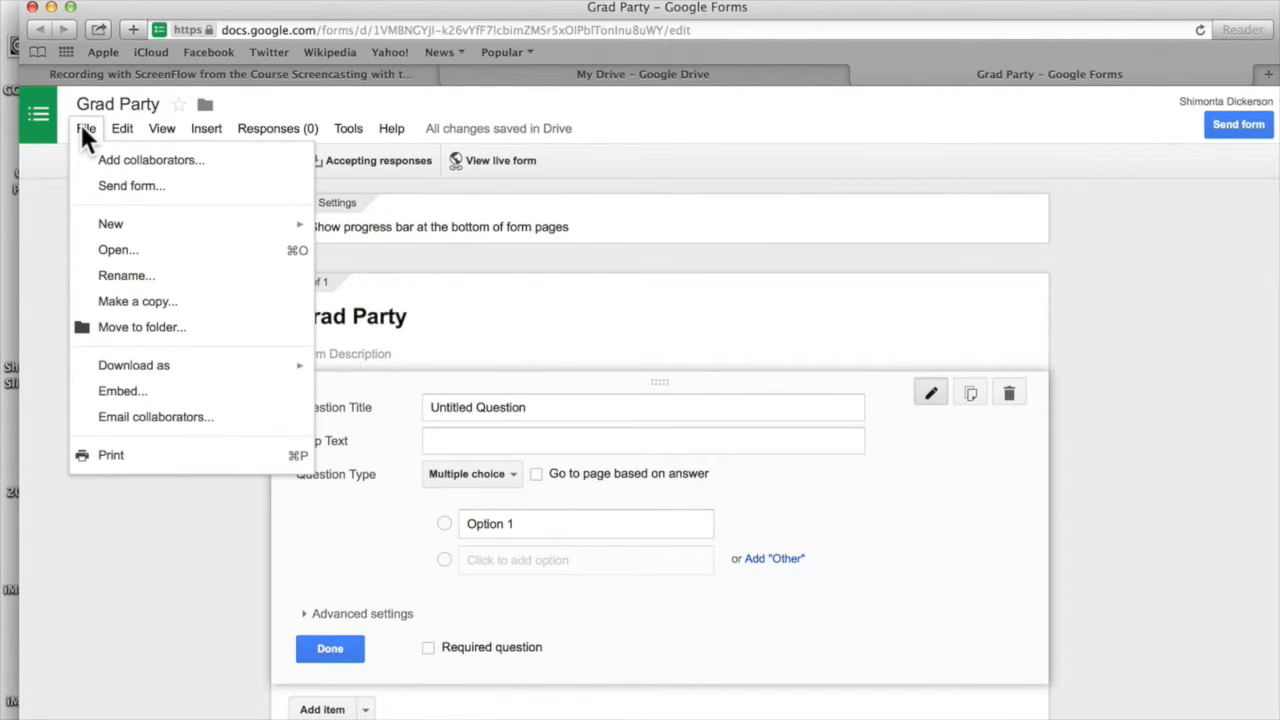
mouse_move(125, 124)
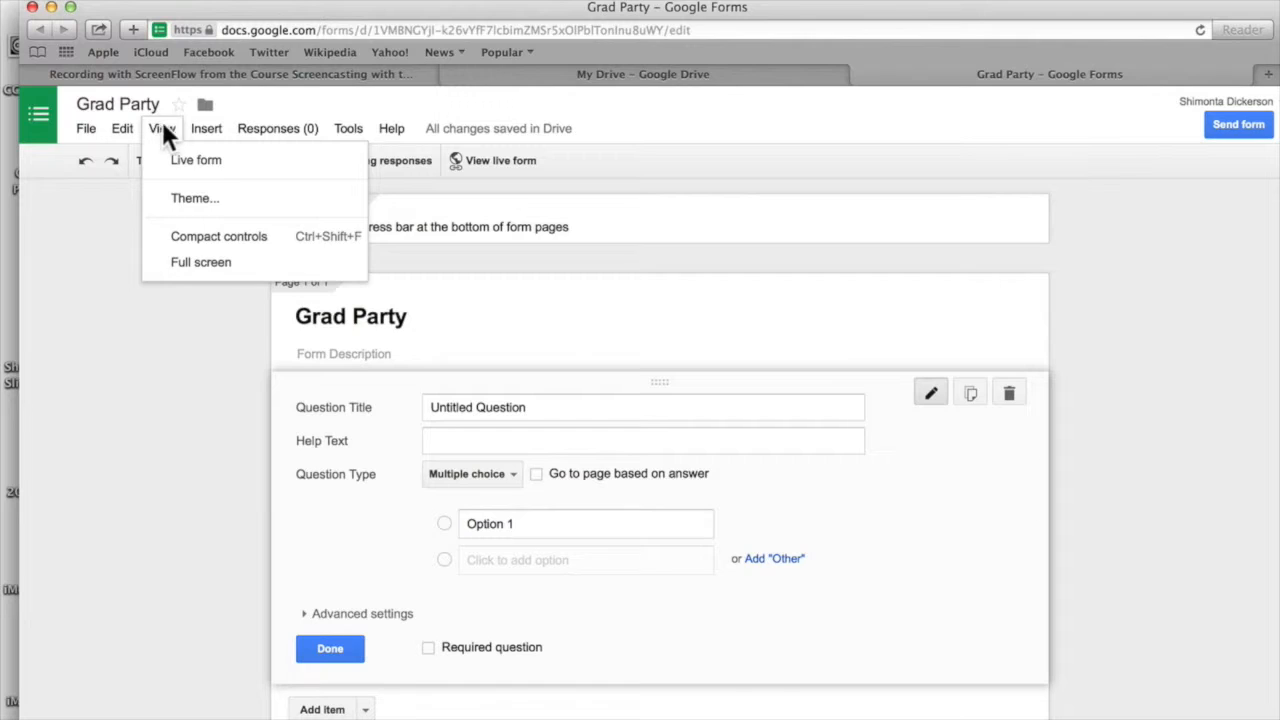
mouse_move(203, 132)
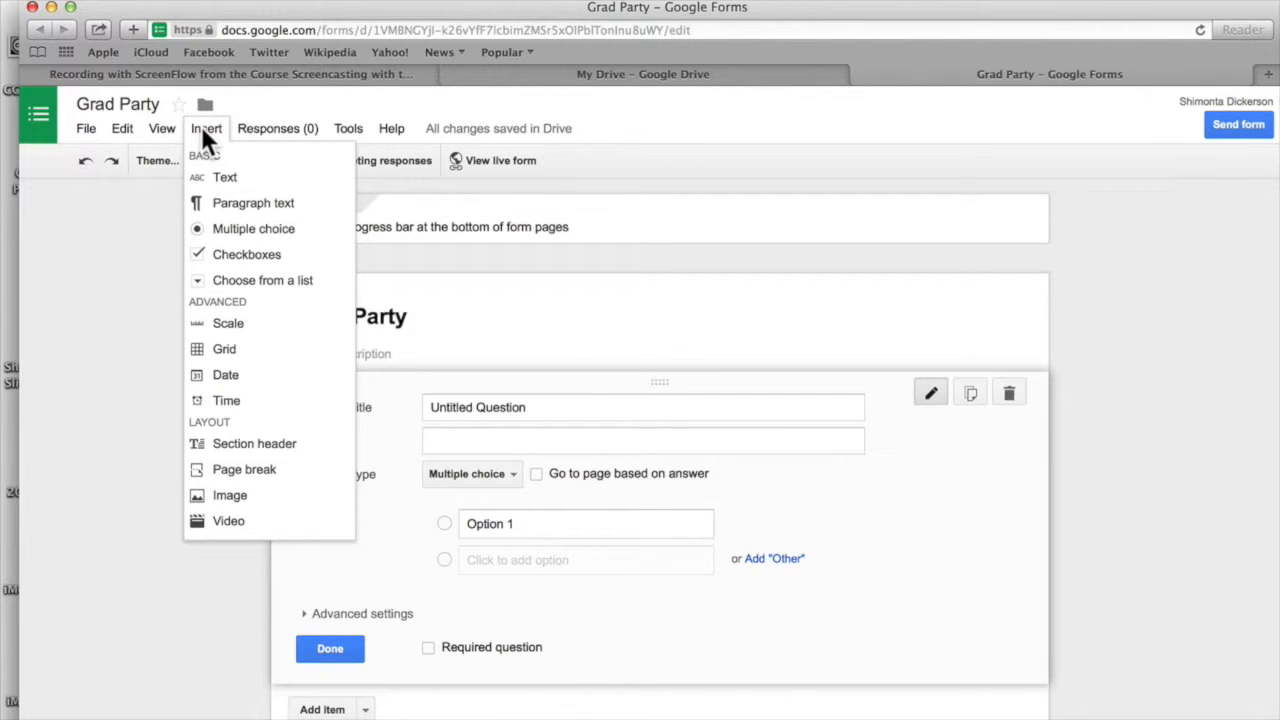
mouse_move(260, 120)
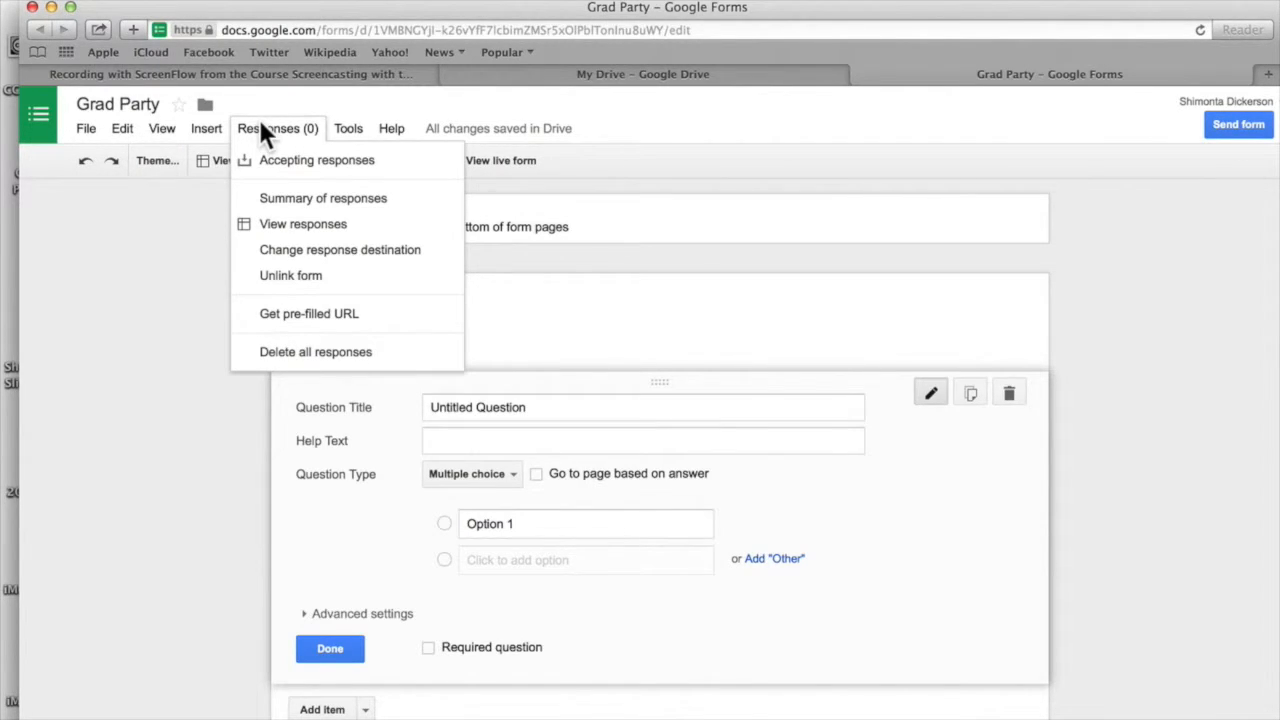
mouse_move(327, 129)
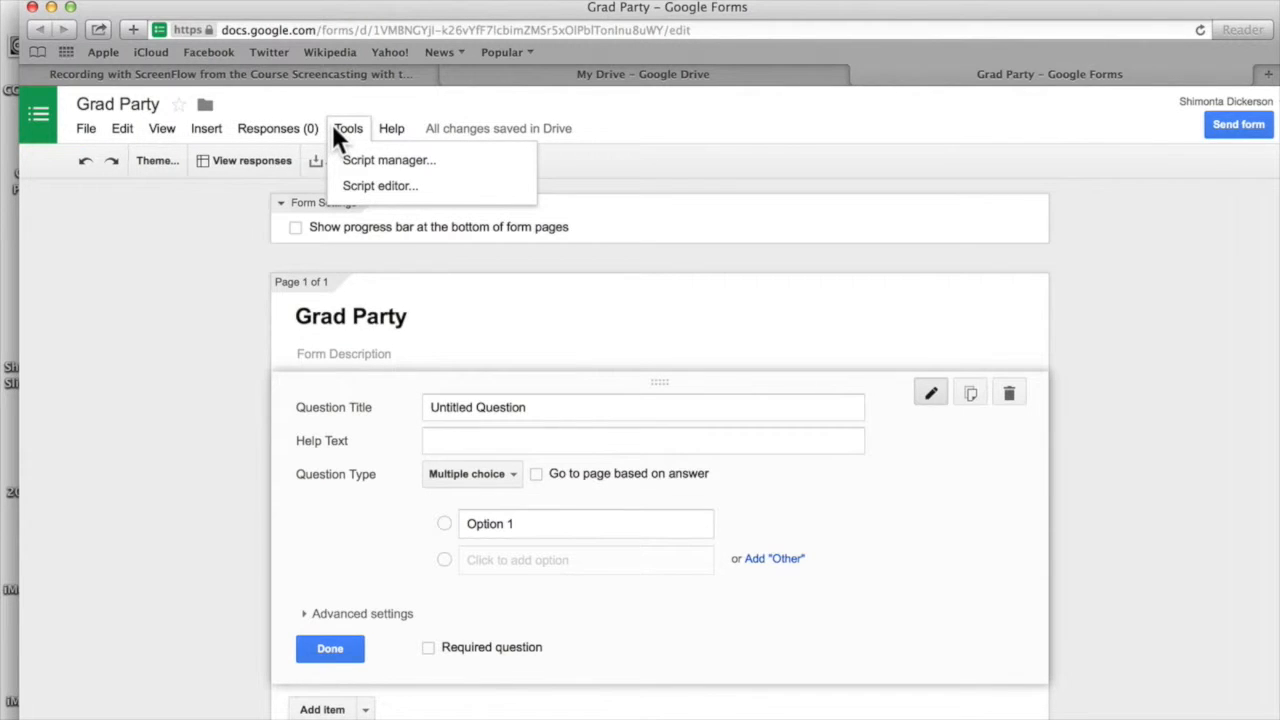
mouse_move(390, 130)
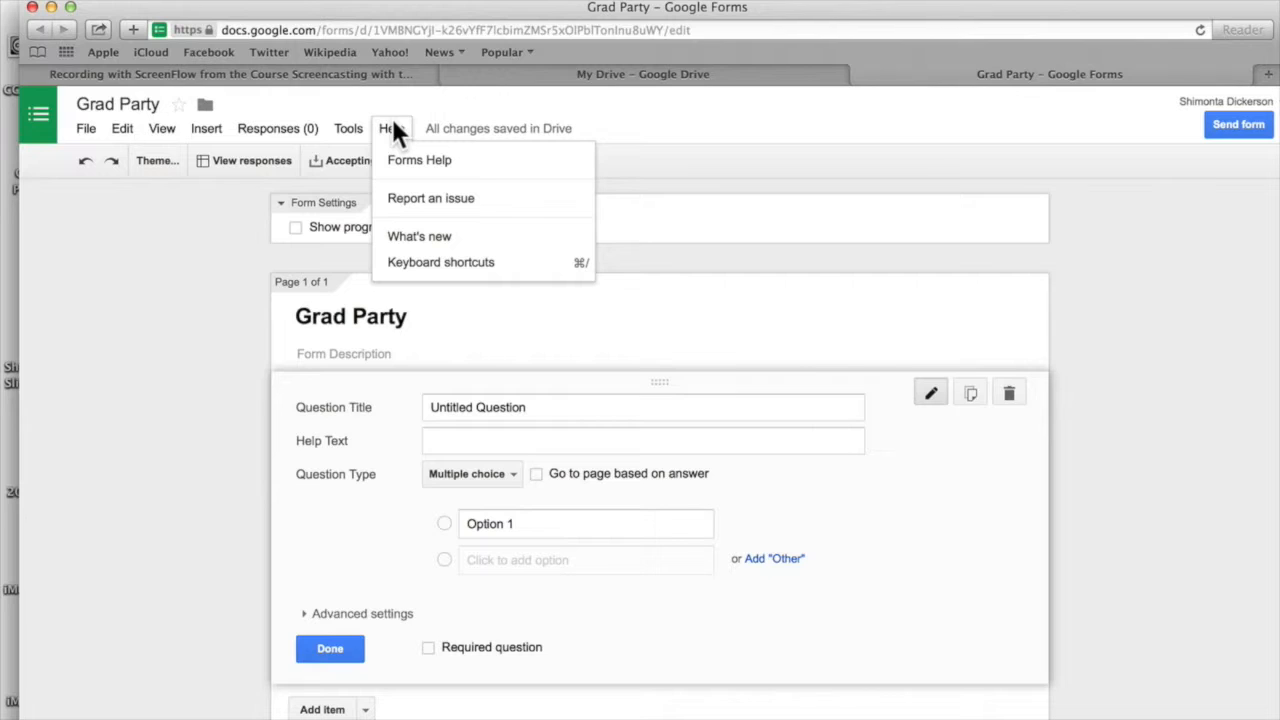
click(164, 326)
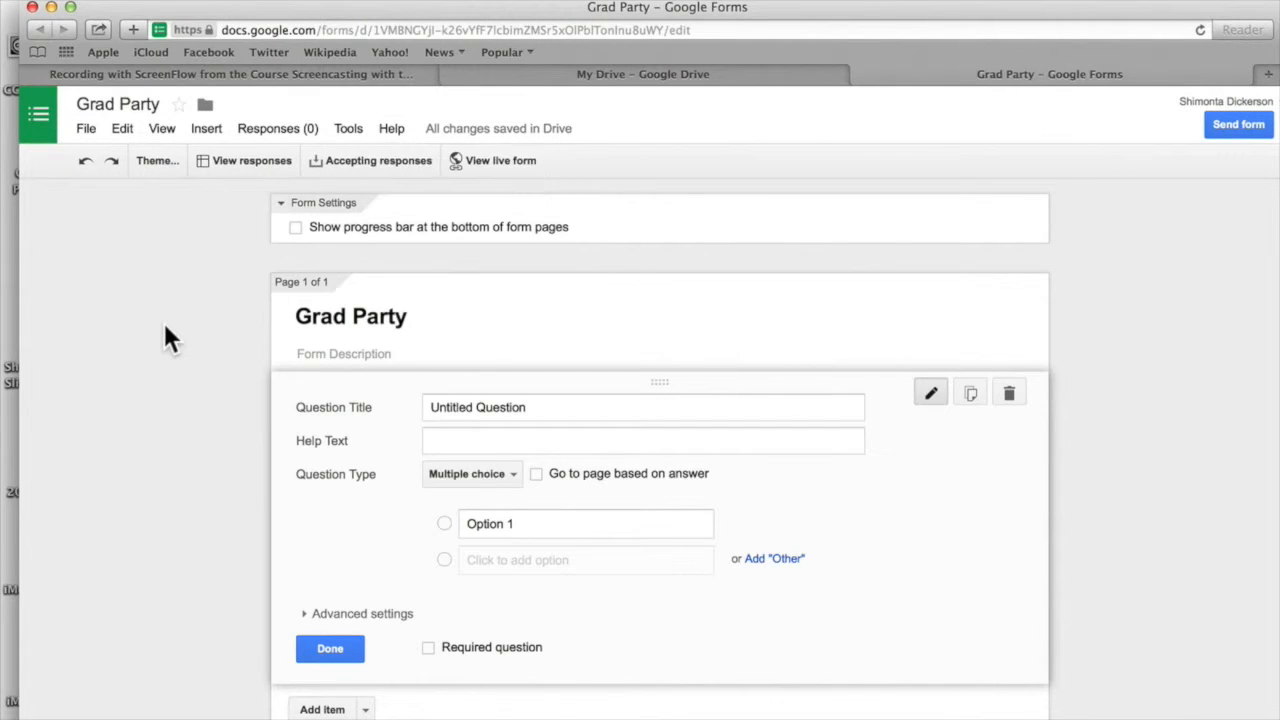
Replace the first question's placeholder title with "Where would you like to go?"
click(540, 411)
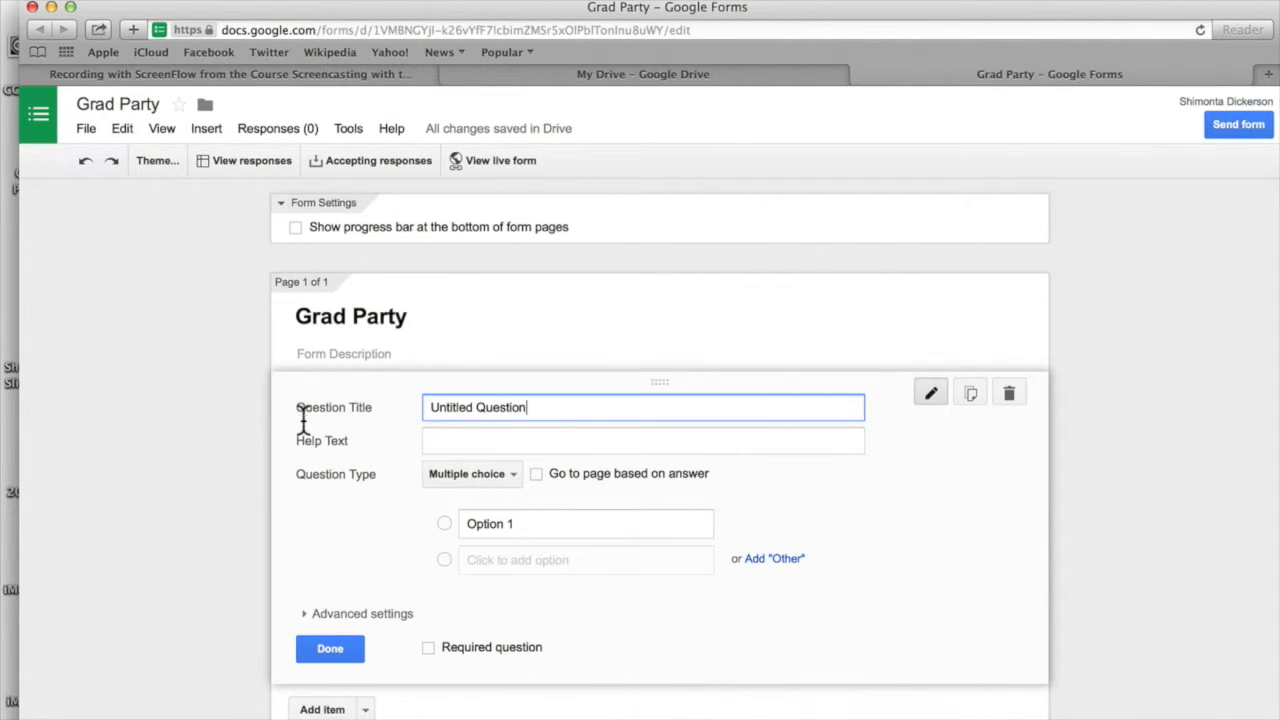
drag(535, 400, 399, 400)
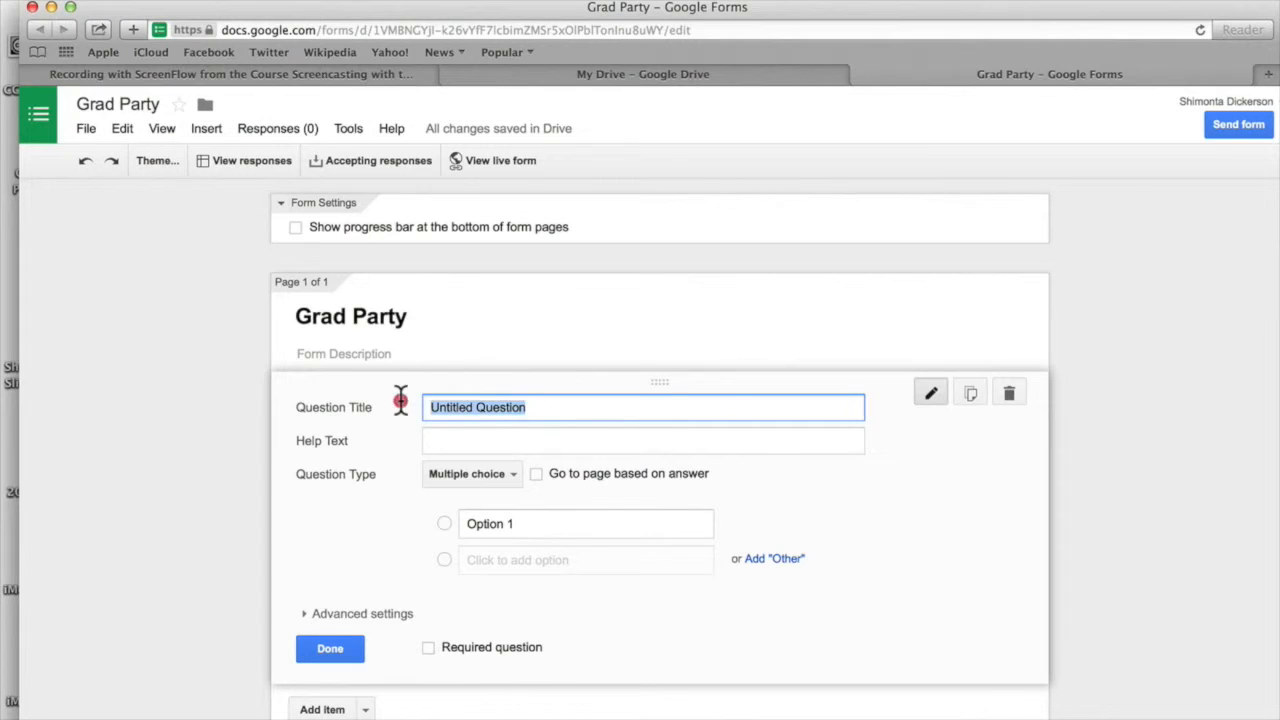
text(Wher)
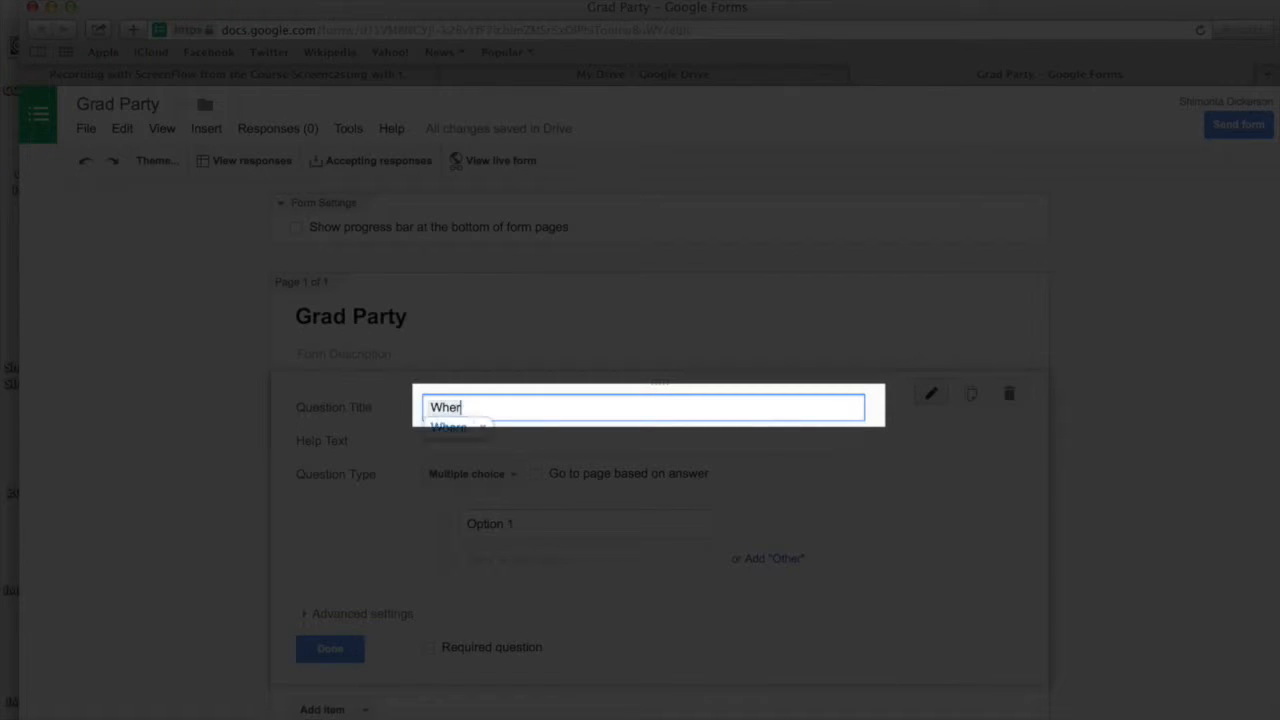
text(e would )
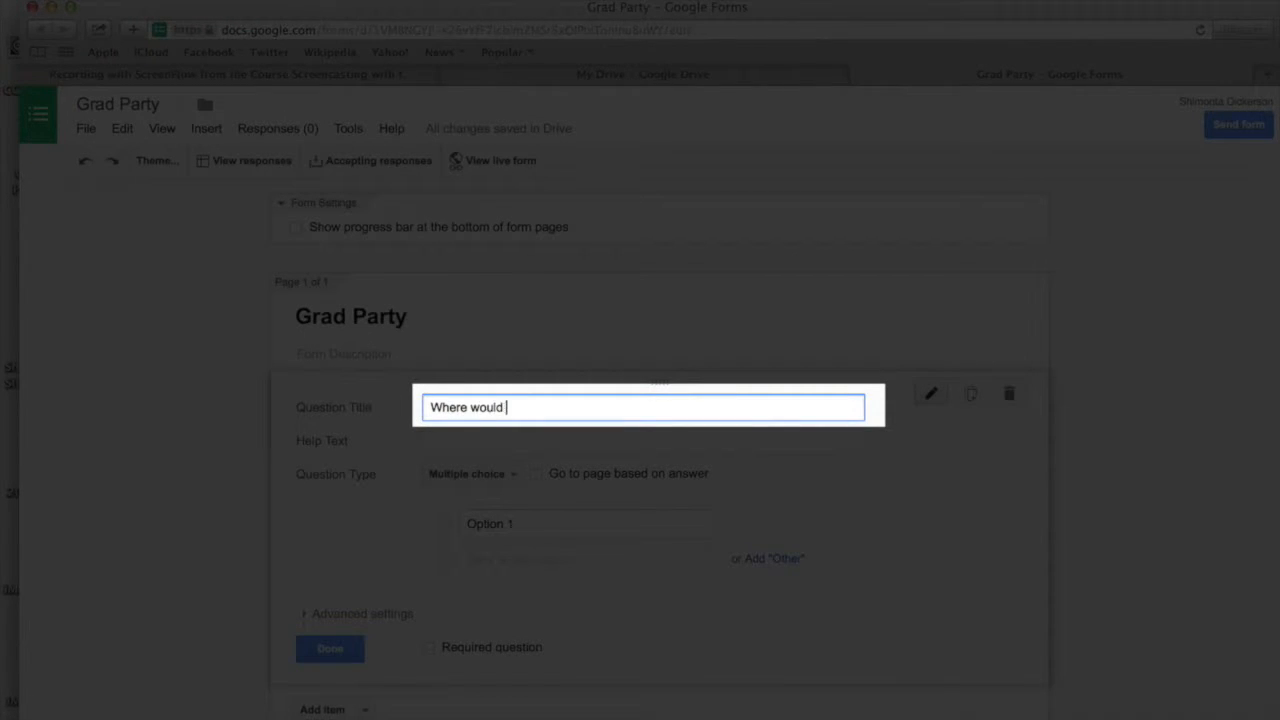
text(you like to go?)
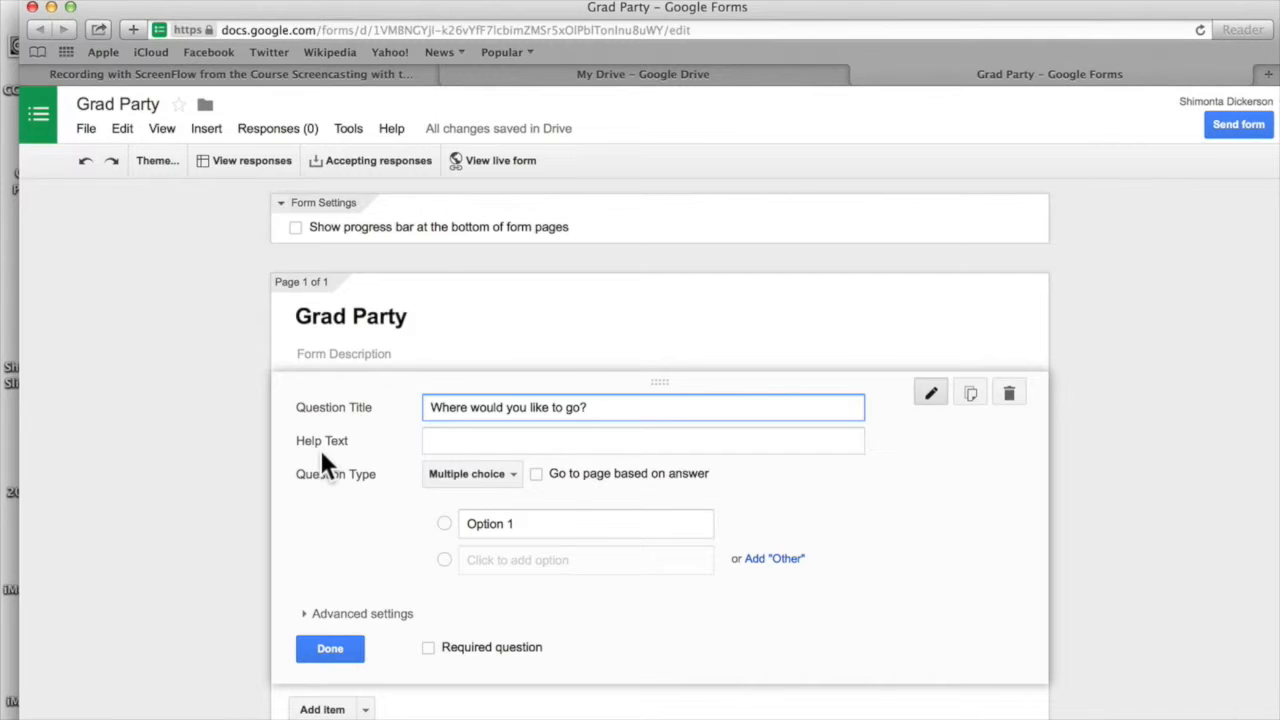
Add a second answer option and change the question type to Choose from a list
click(474, 469)
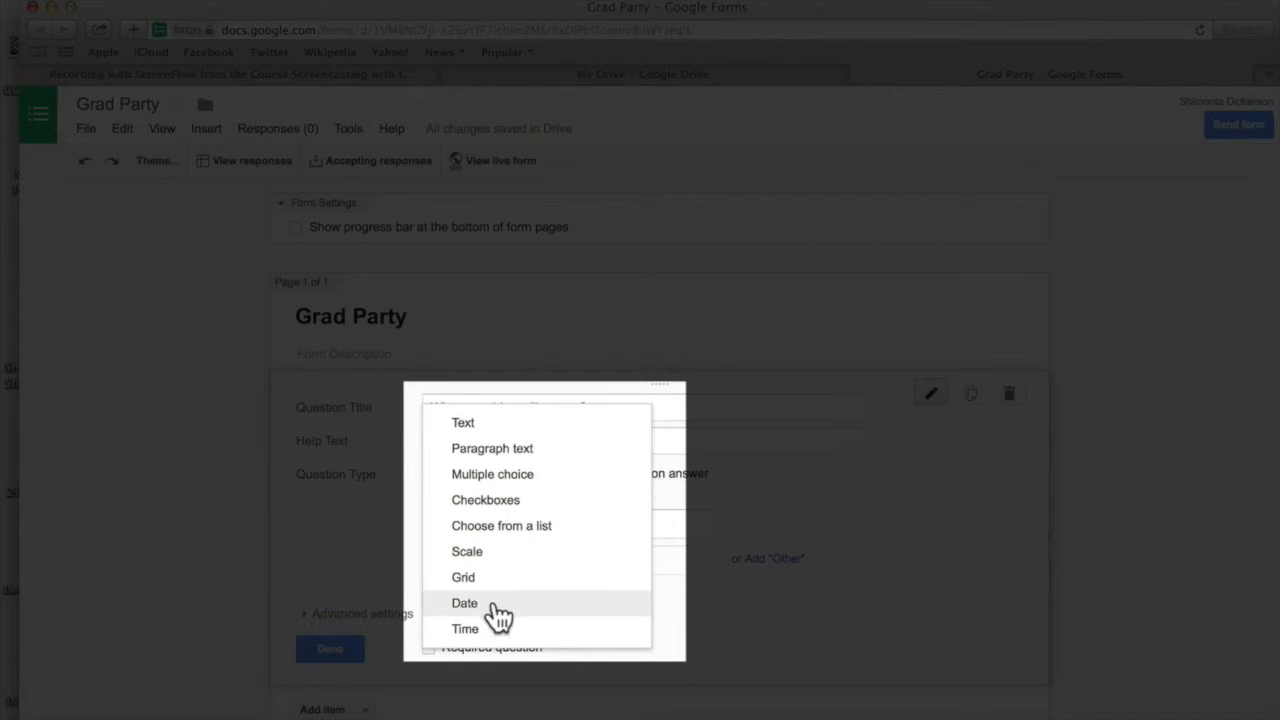
click(356, 541)
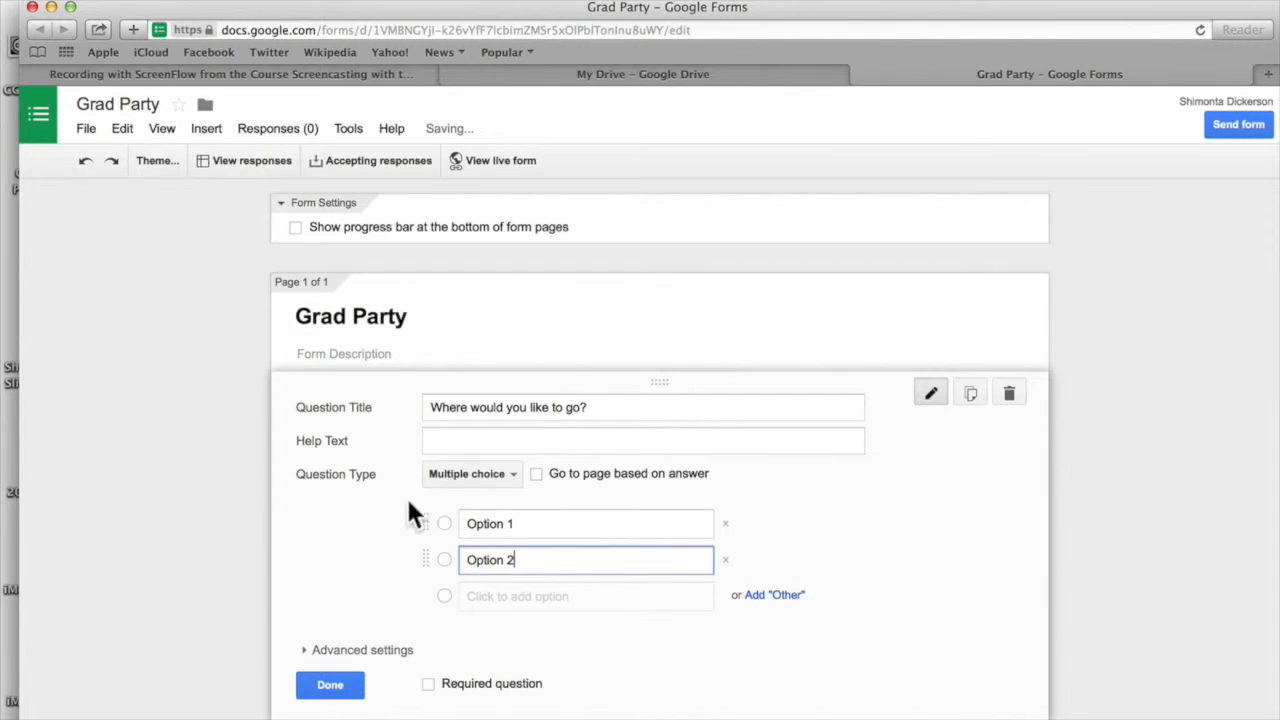
click(492, 474)
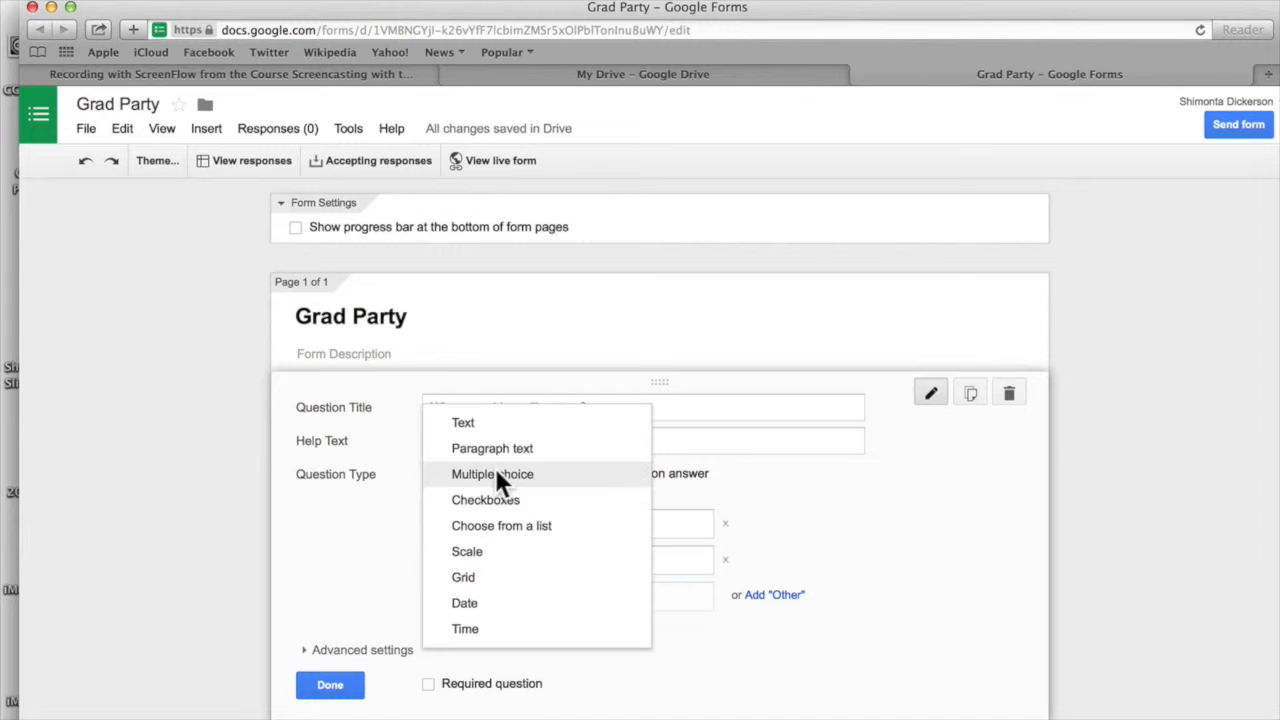
click(504, 531)
Name the first two answer options "Beach" and "In a Ballroom"
click(410, 528)
text(B)
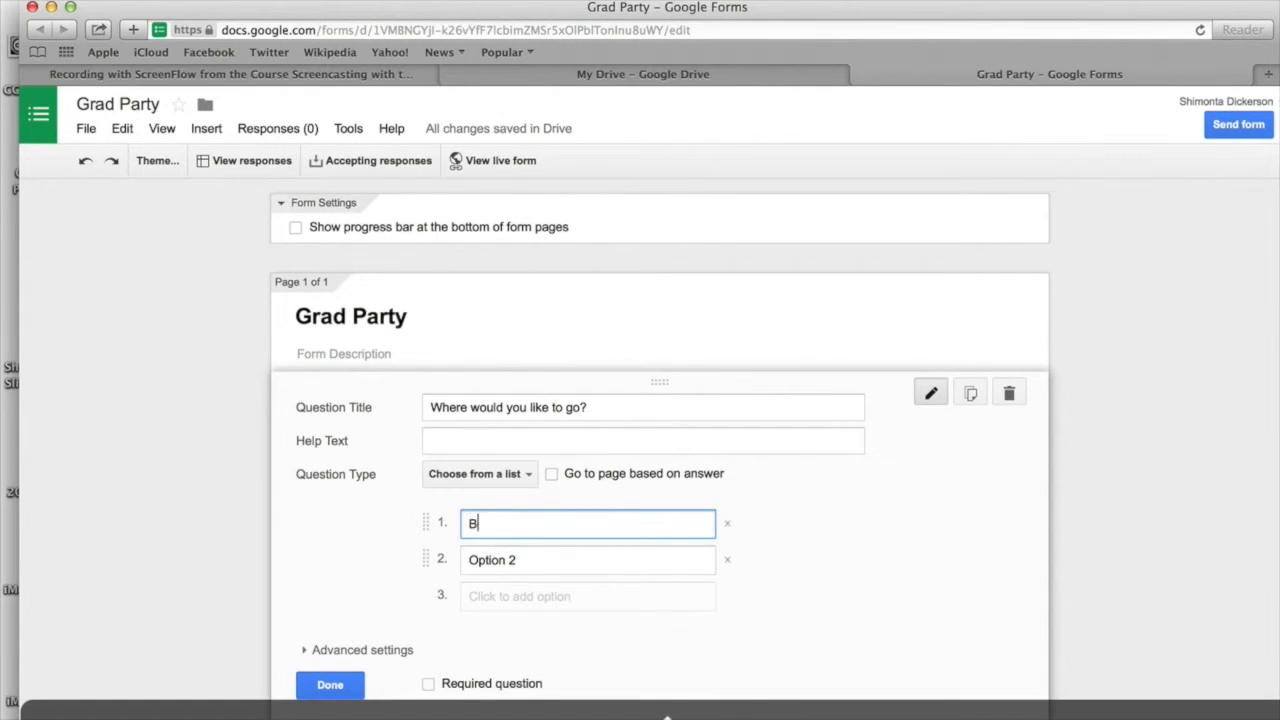
text(each)
click(533, 562)
click(376, 574)
drag(522, 560, 441, 560)
text(I)
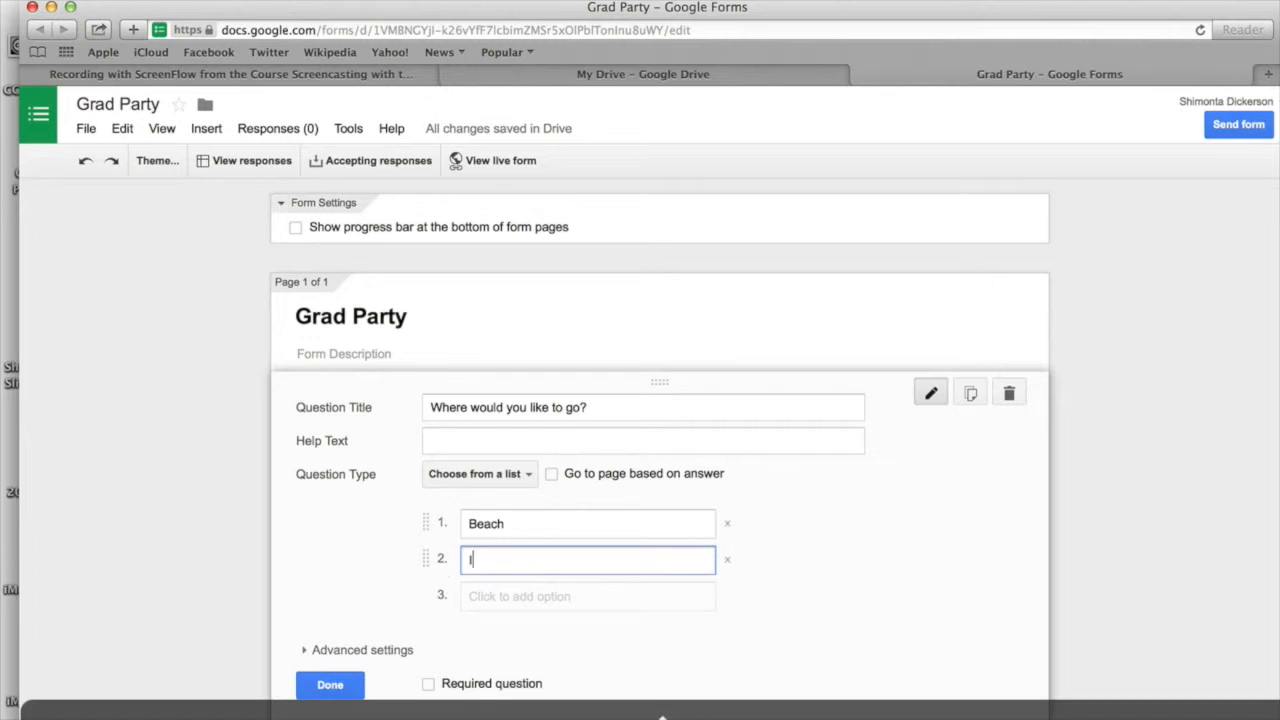
text(n a Ballroom)
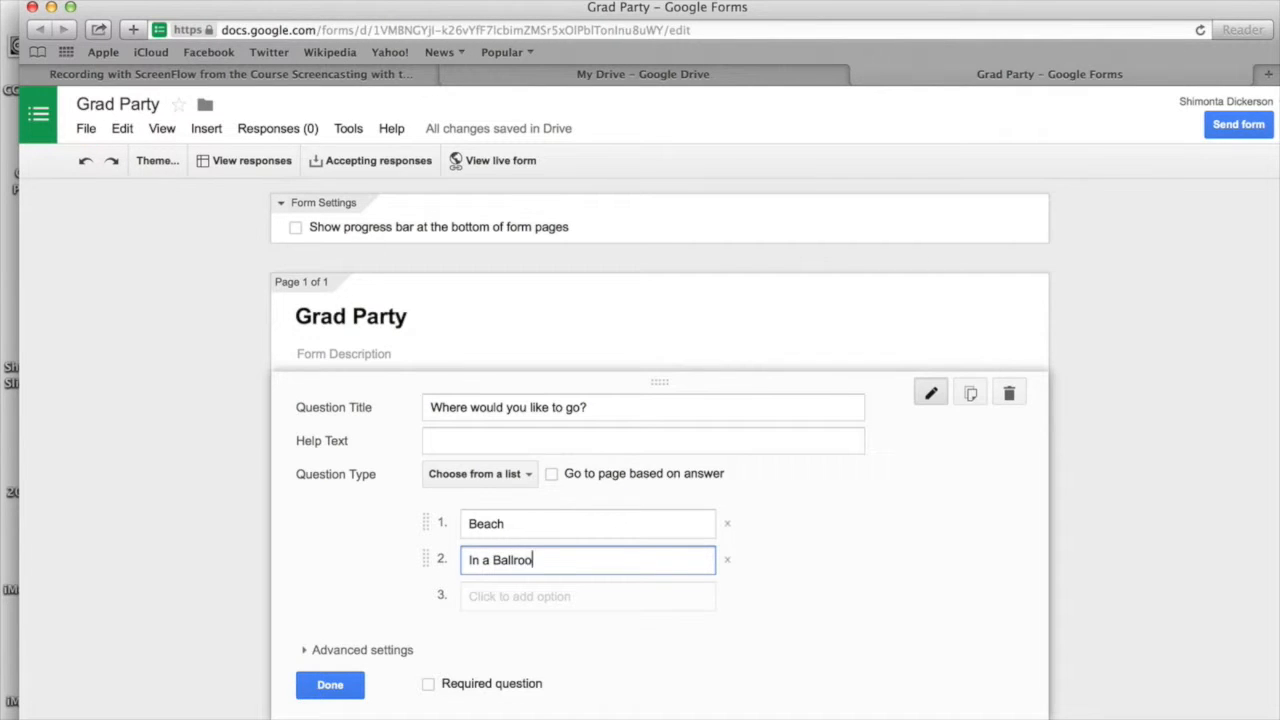
Add a third answer option named "Disneyland"
click(491, 600)
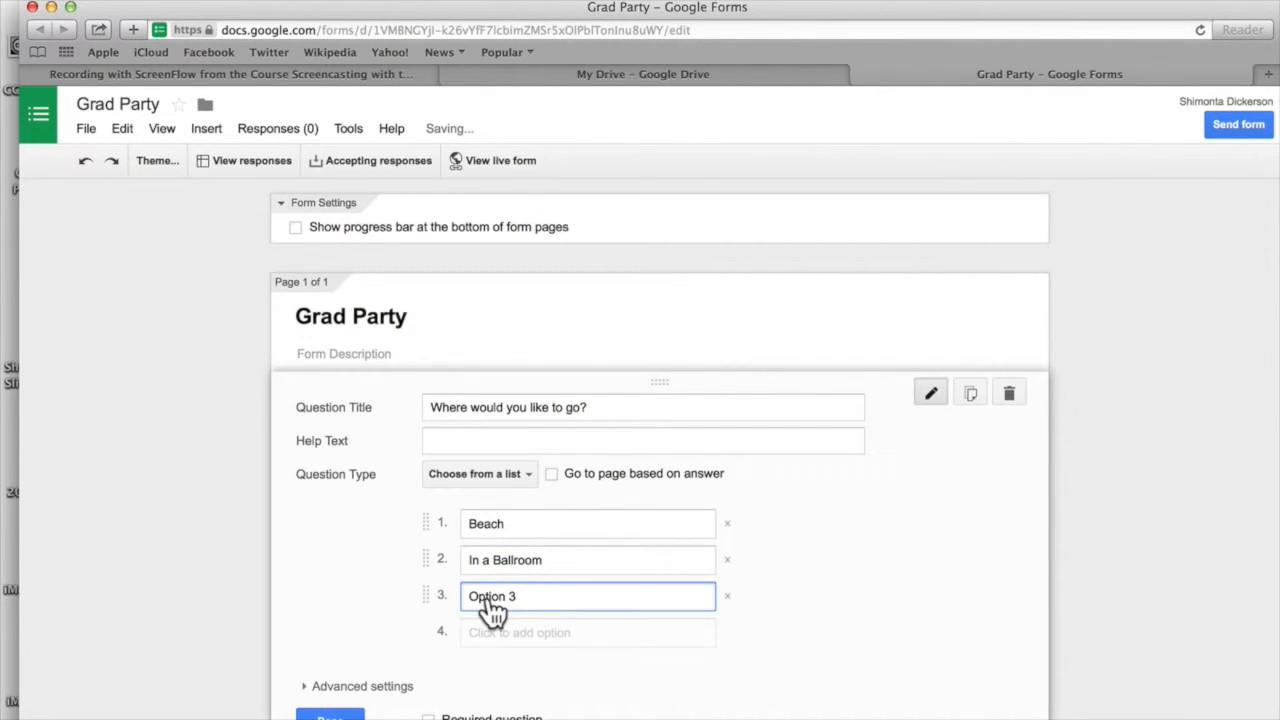
key(BackSpace)
key(BackSpace)
key(BackSpace)
key(BackSpace)
key(BackSpace)
key(BackSpace)
key(BackSpace)
key(BackSpace)
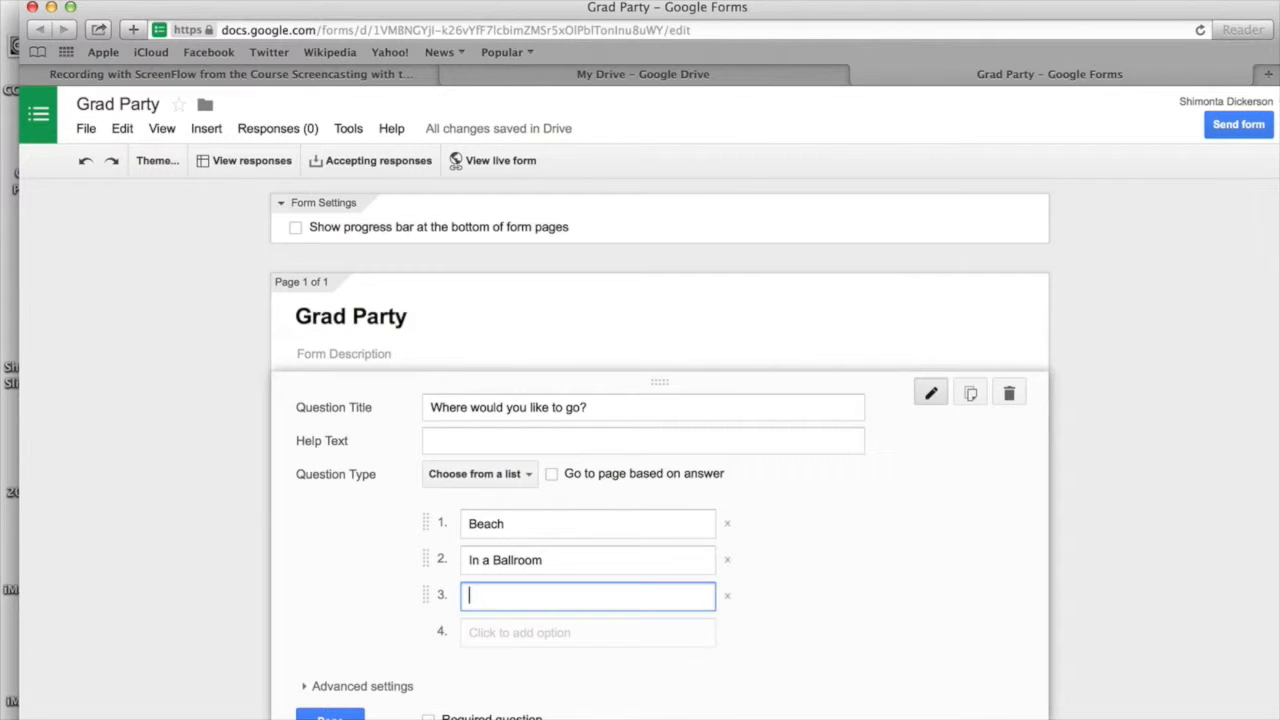
text(Disne)
text(yland)
Make the question required and expand its advanced settings
scroll(194, 571, down, 3)
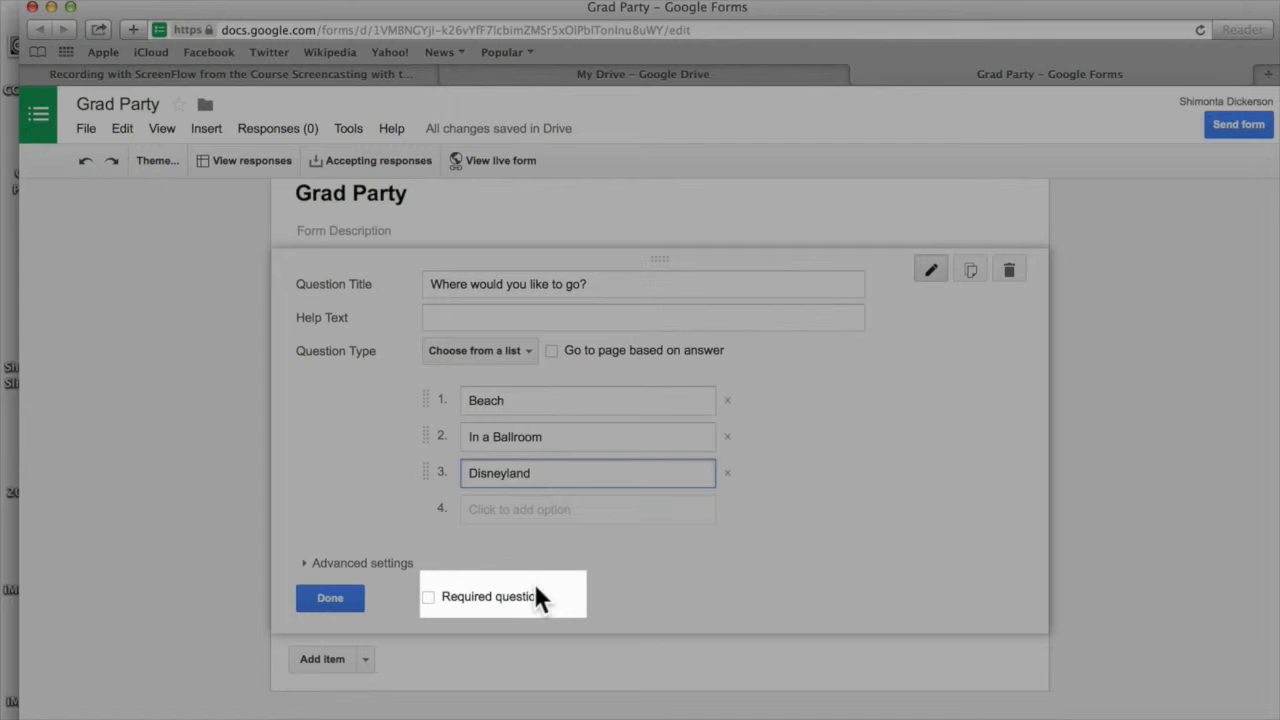
click(431, 598)
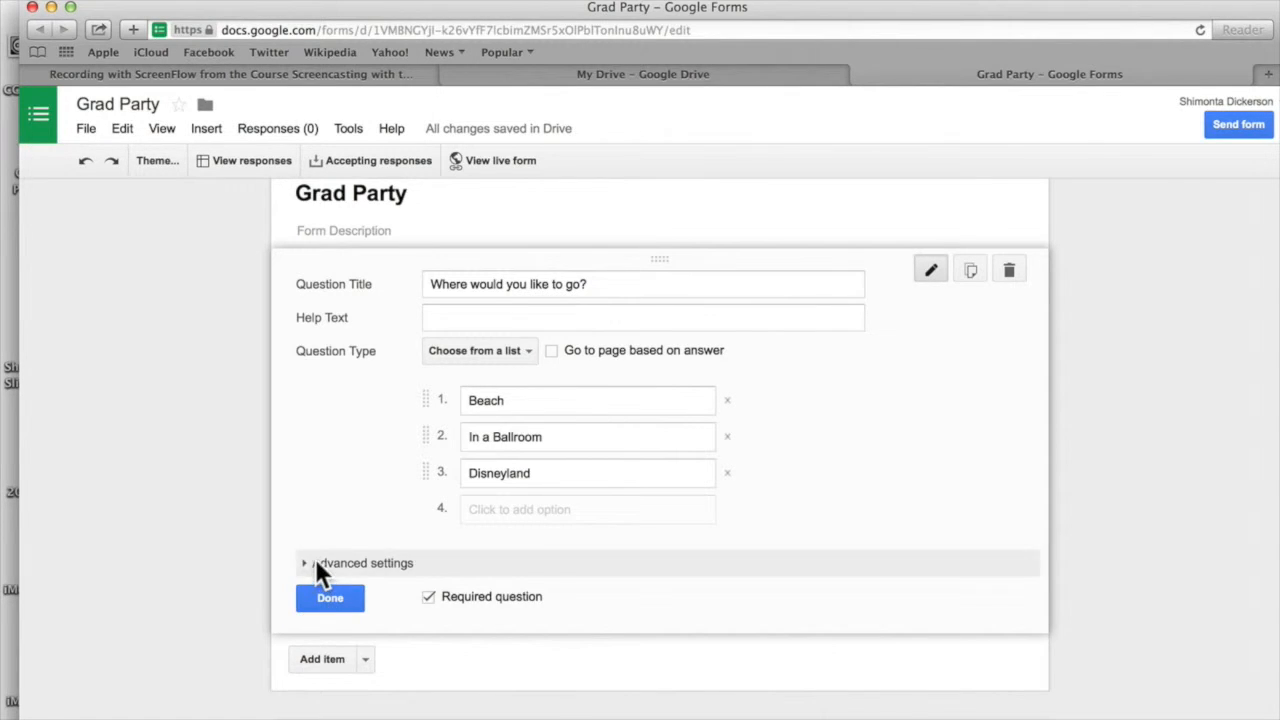
click(318, 562)
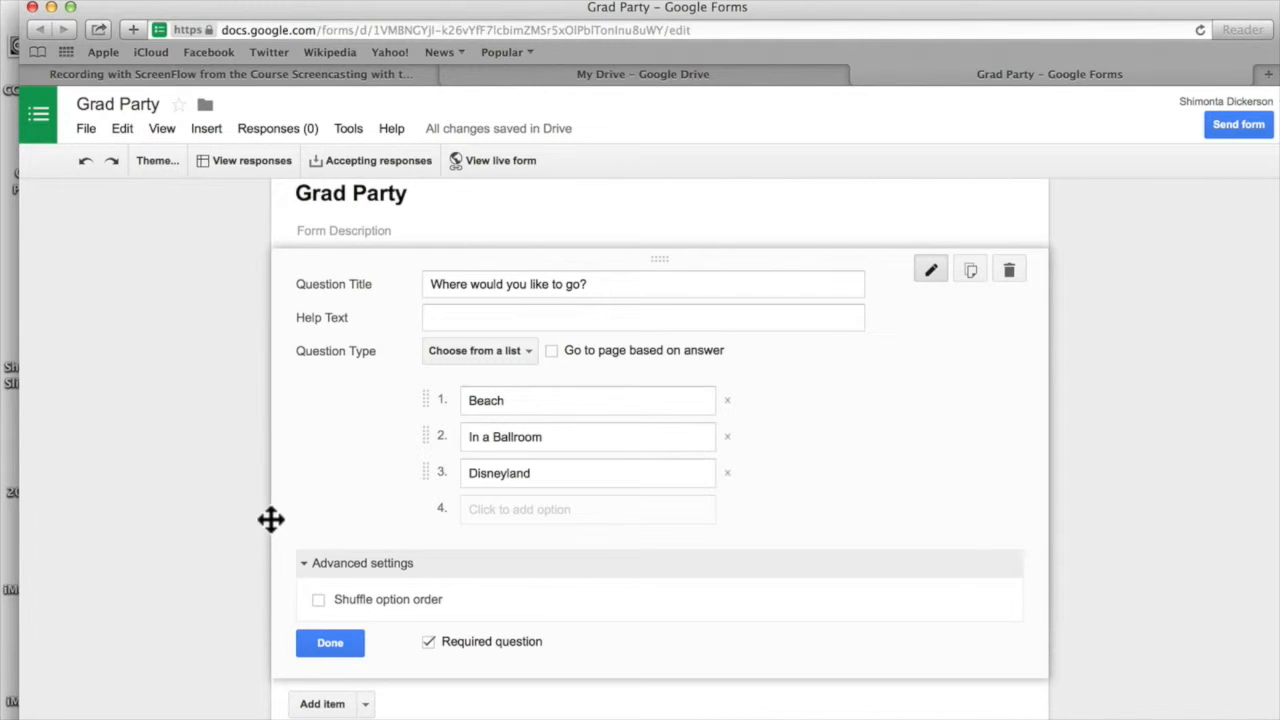
Collapse the advanced settings and finish editing the "Where would you like to go?" question
click(304, 563)
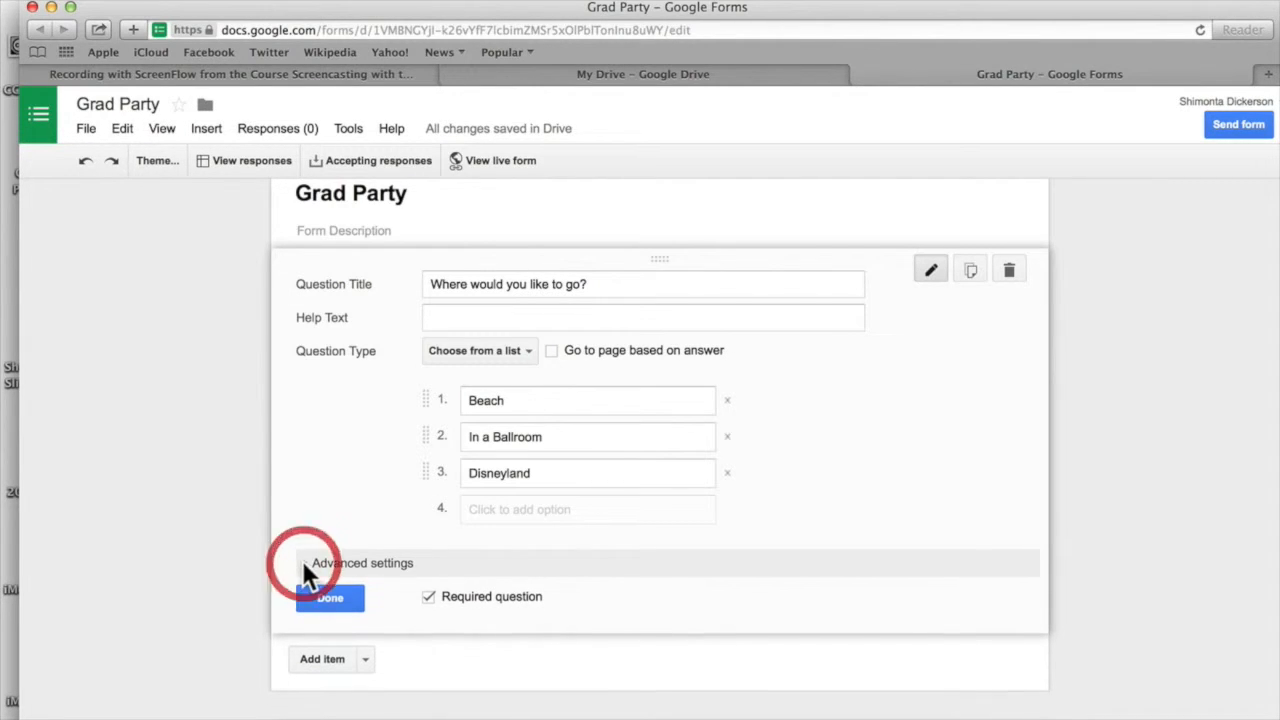
click(332, 598)
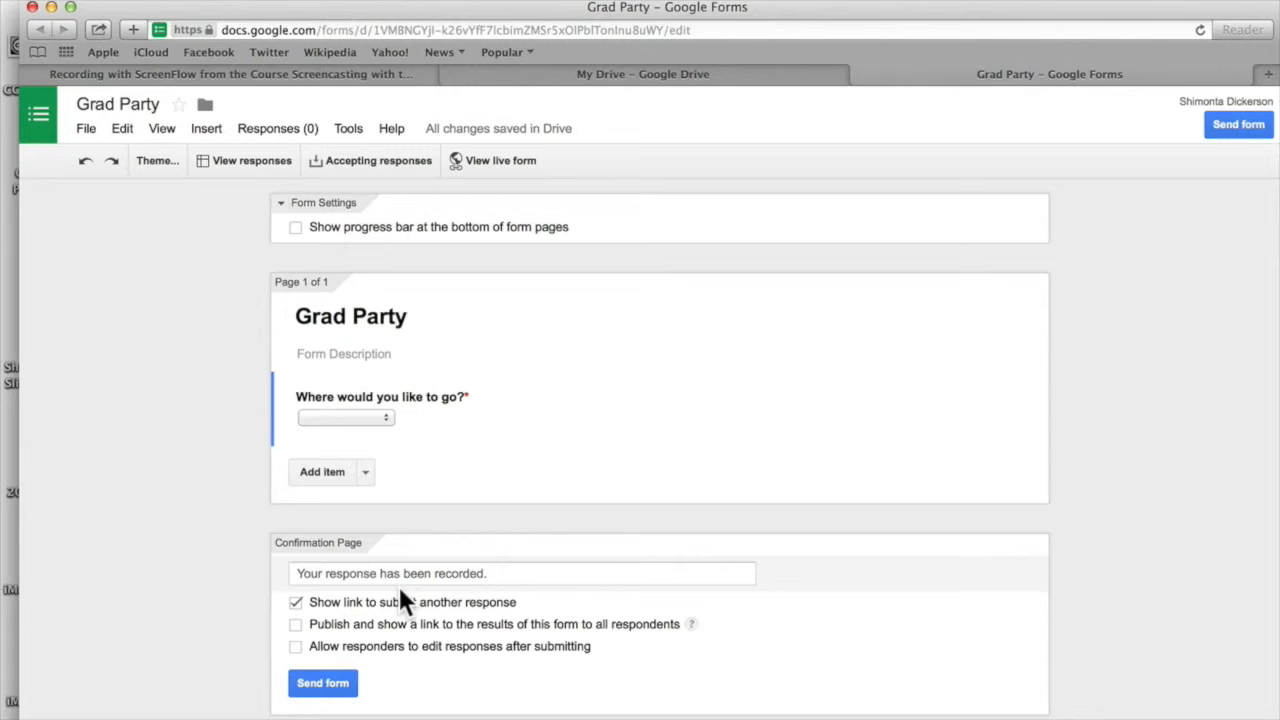
Add a question titled "What size would you like?" with the help text "m, l, xl, 2xl, 3xl"
click(318, 469)
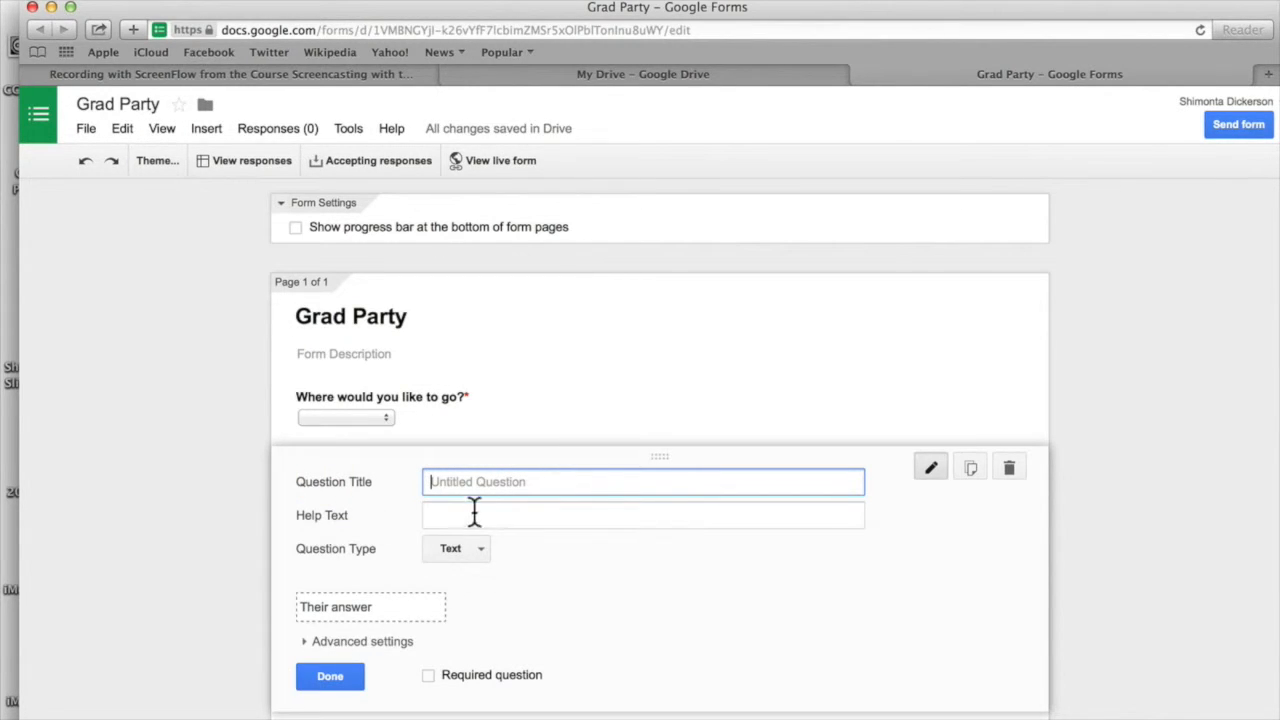
text(Whi)
text(at )
text(si)
text(ze would )
text(youlik)
key(BackSpace)
key(BackSpace)
key(BackSpace)
text(like?)
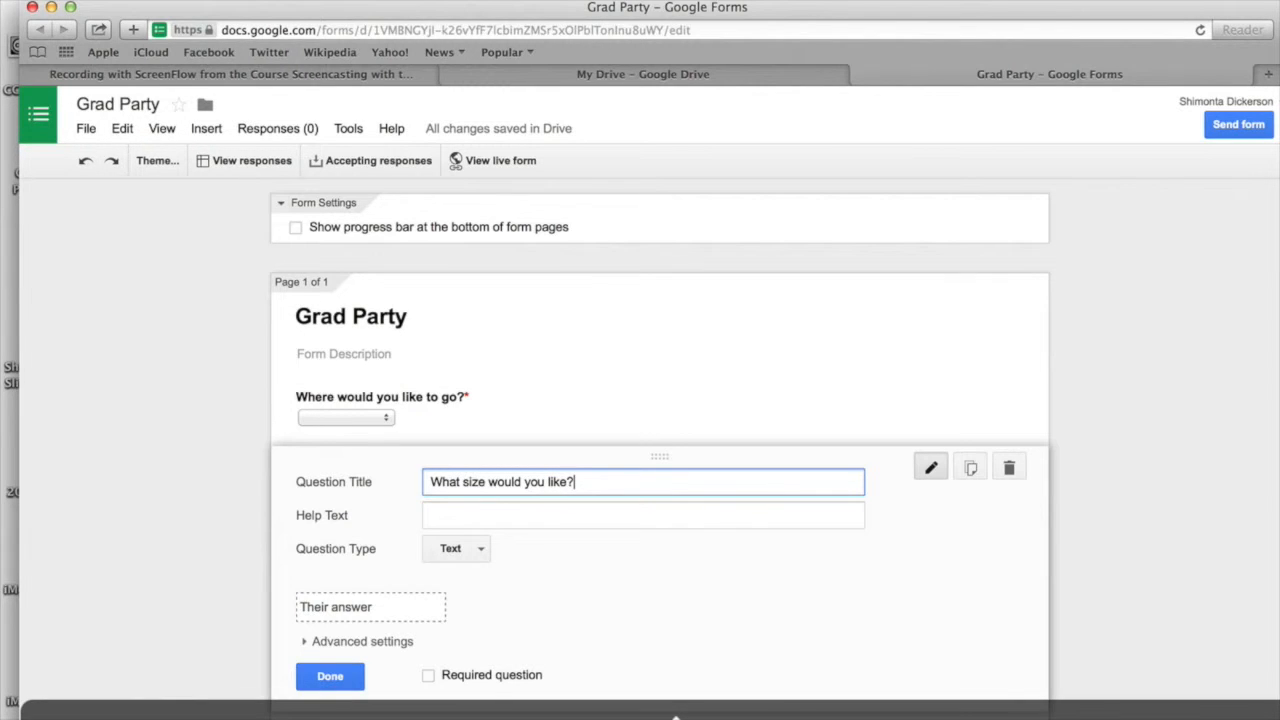
click(467, 517)
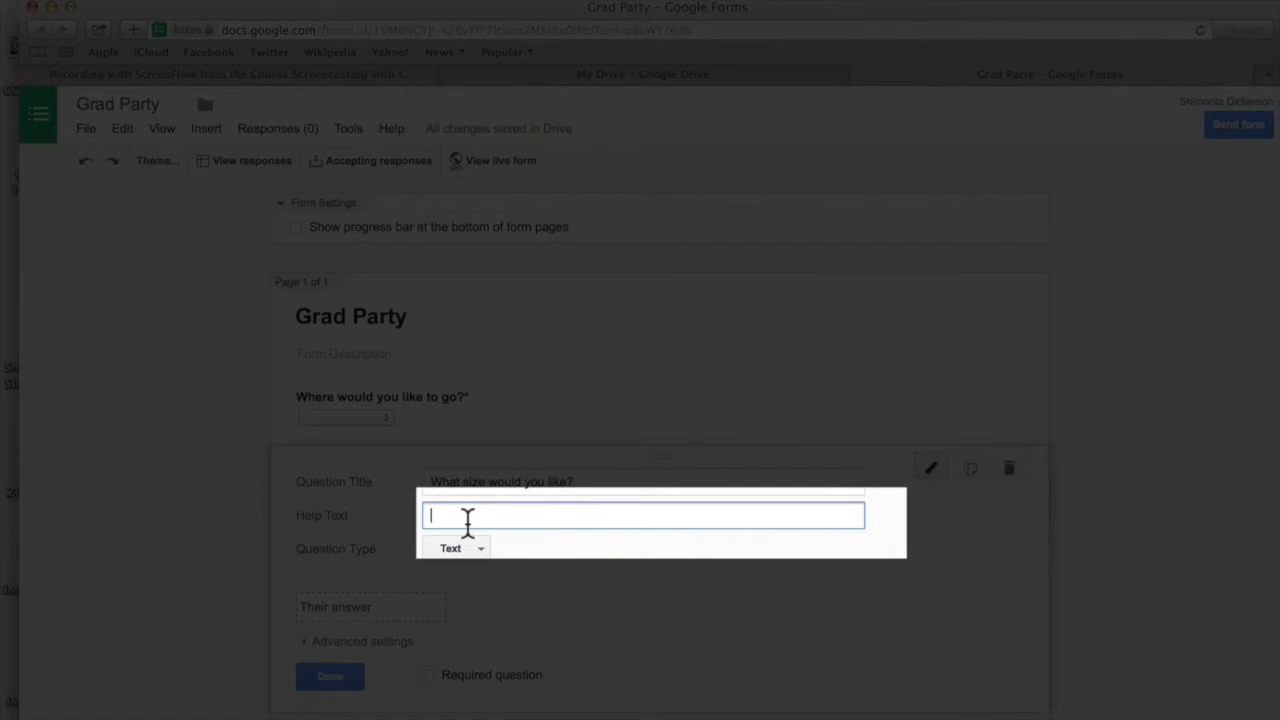
text(m, l, xl, 2xl, 3xl)
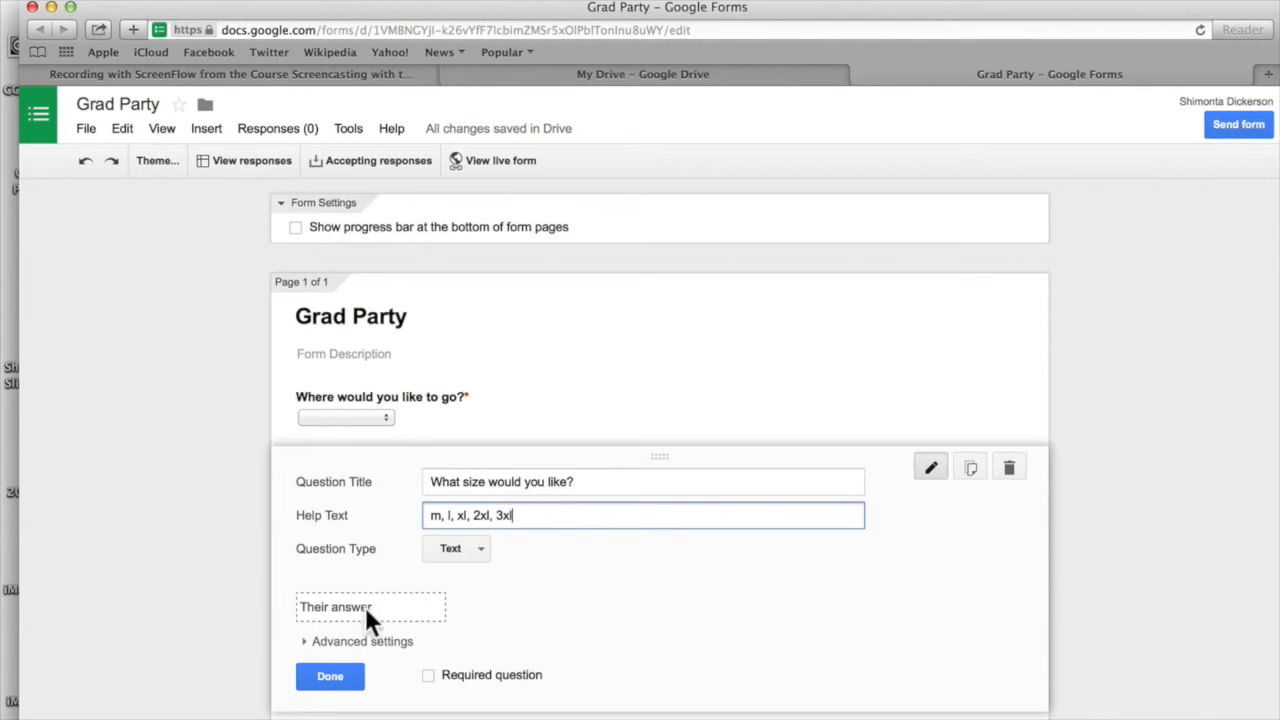
Try the Paragraph text, Checkboxes, Grid and Date question types for the size question and return it to Text
click(482, 548)
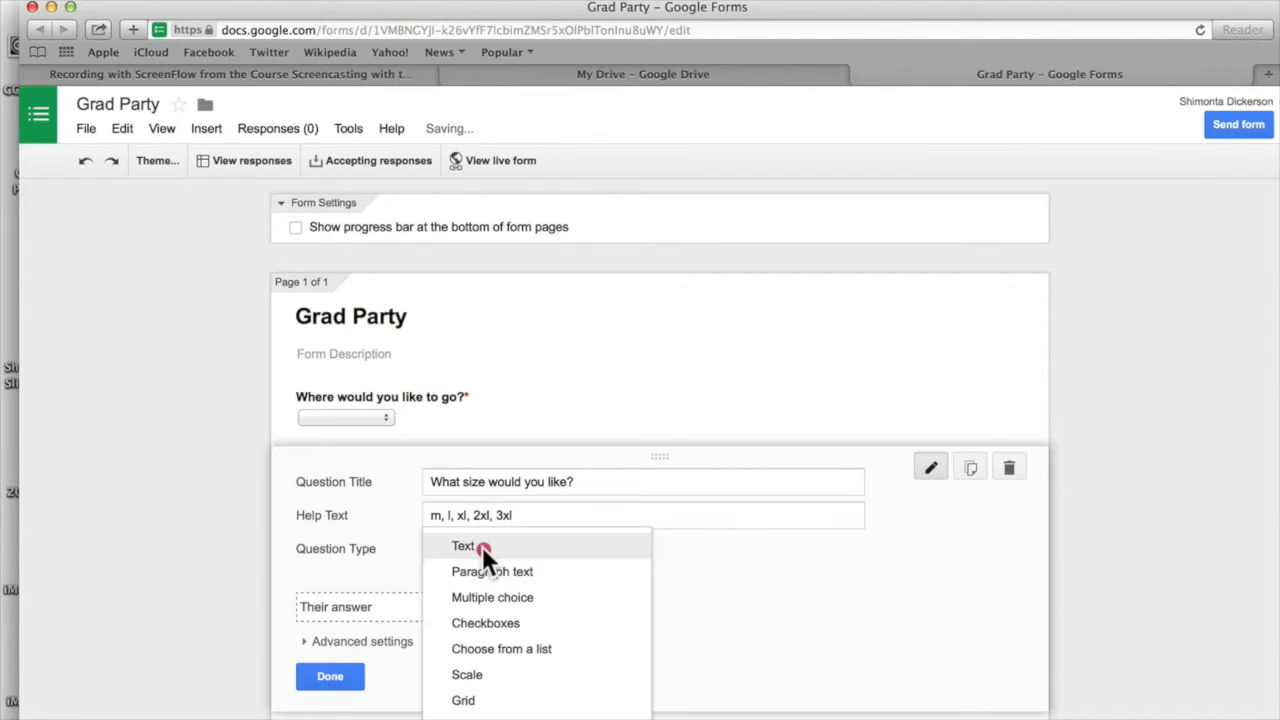
click(486, 576)
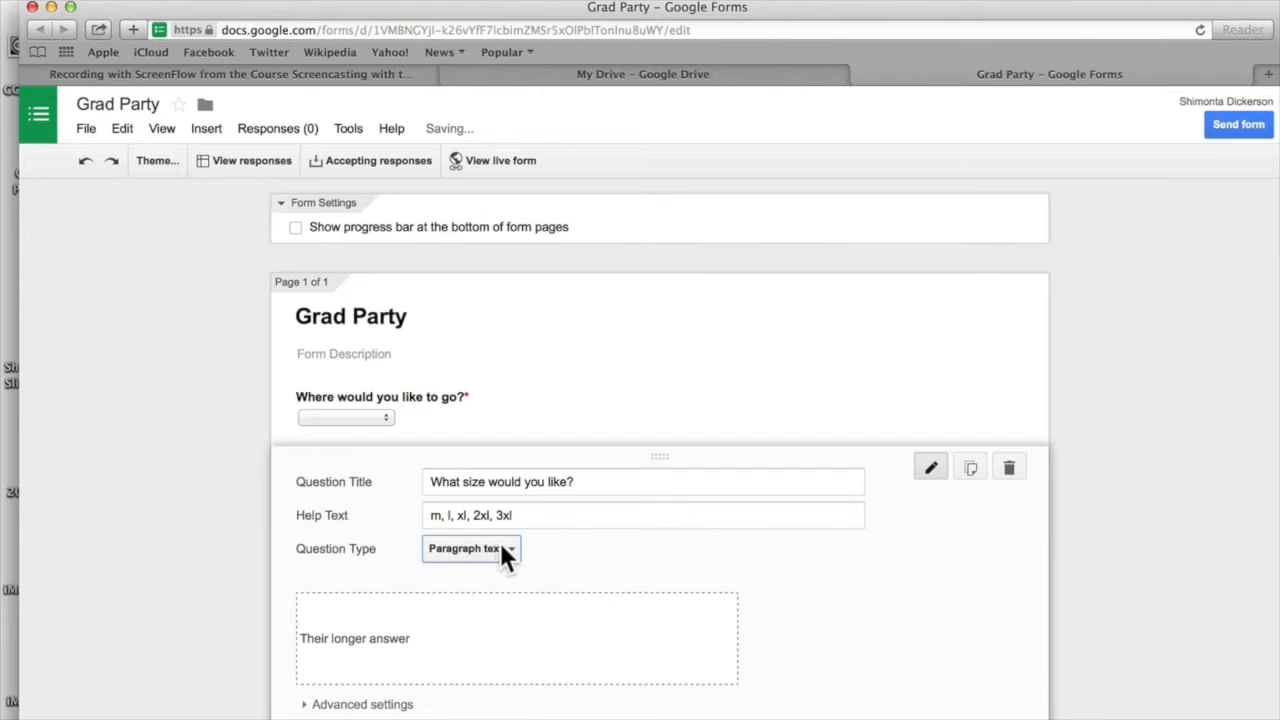
click(500, 549)
click(503, 600)
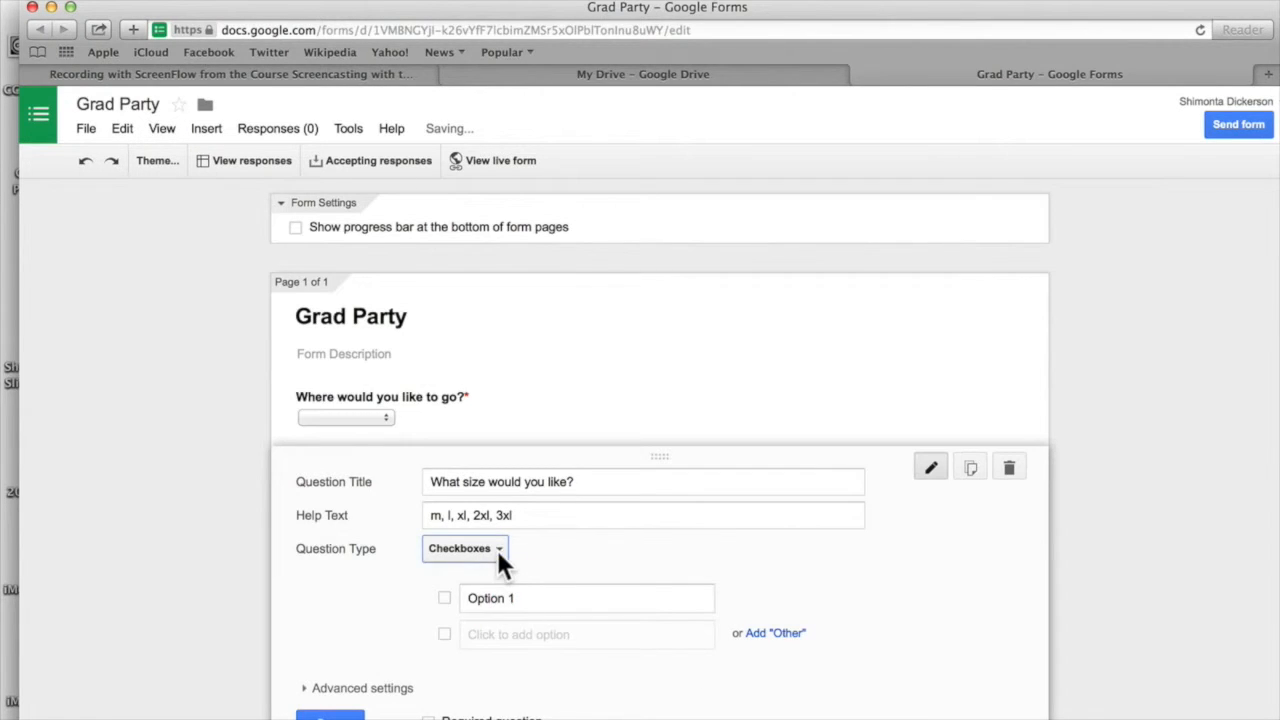
click(497, 550)
click(497, 640)
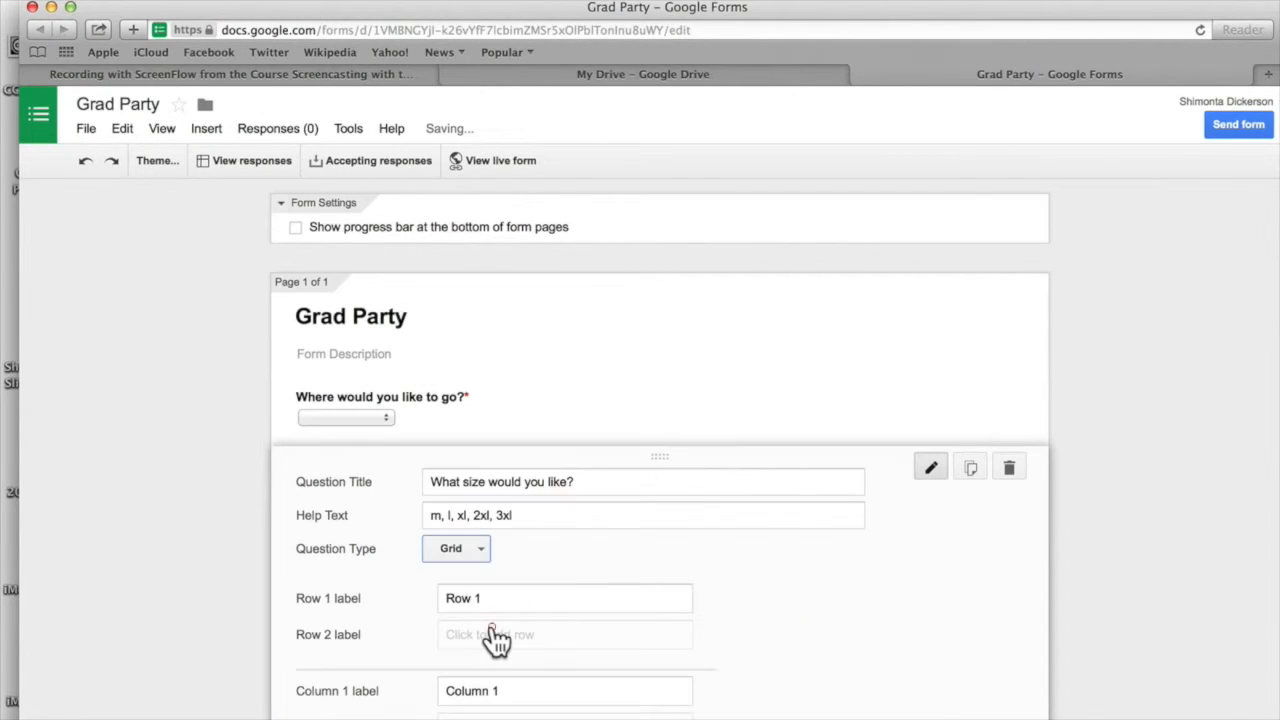
click(478, 550)
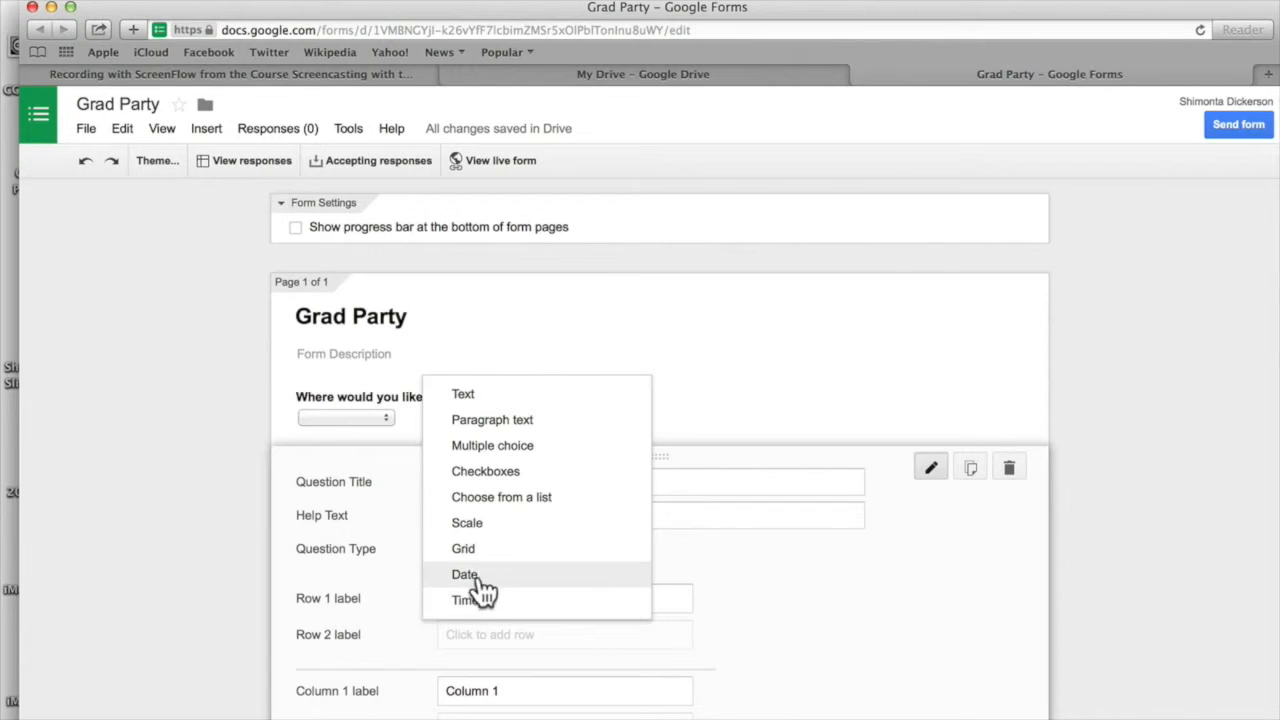
click(478, 578)
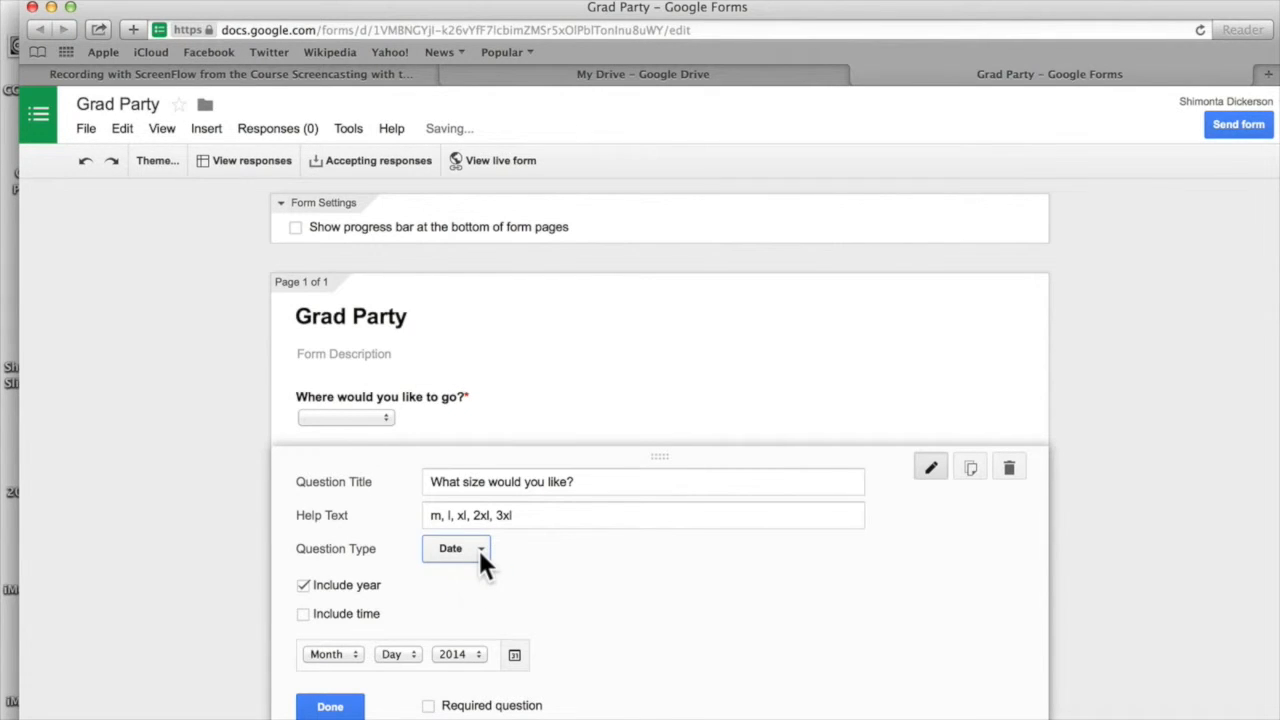
click(479, 553)
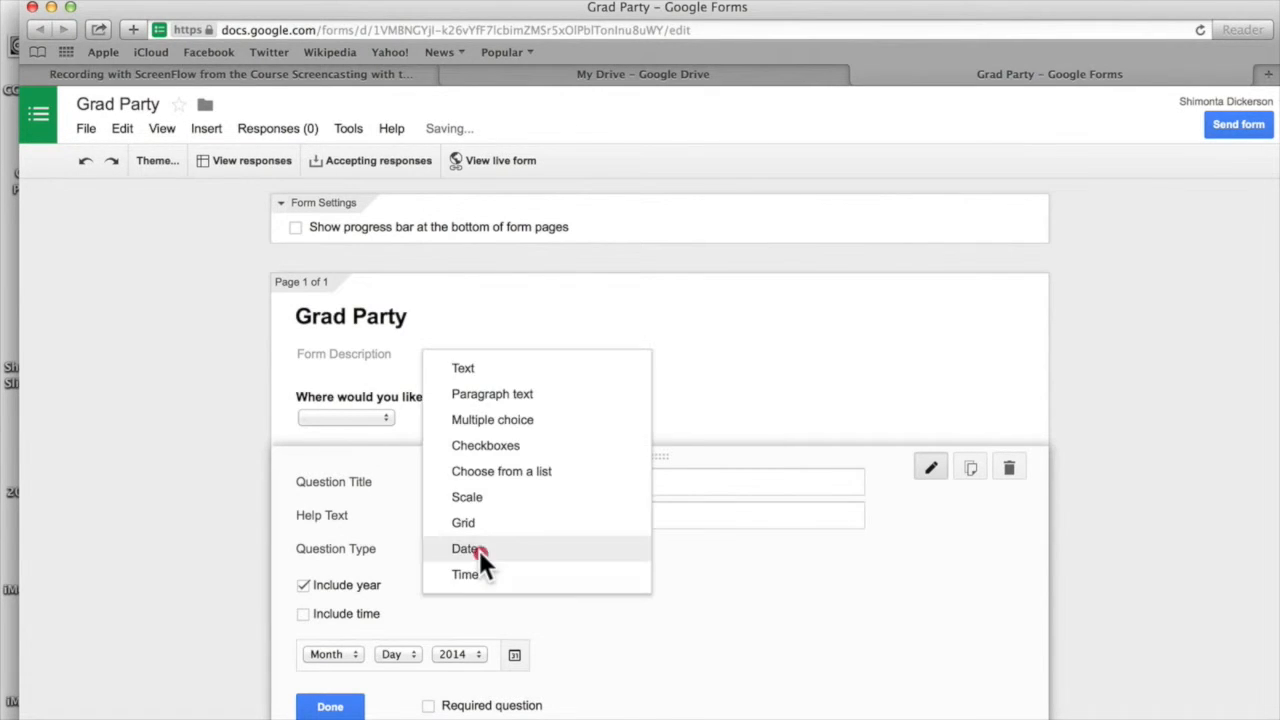
click(480, 372)
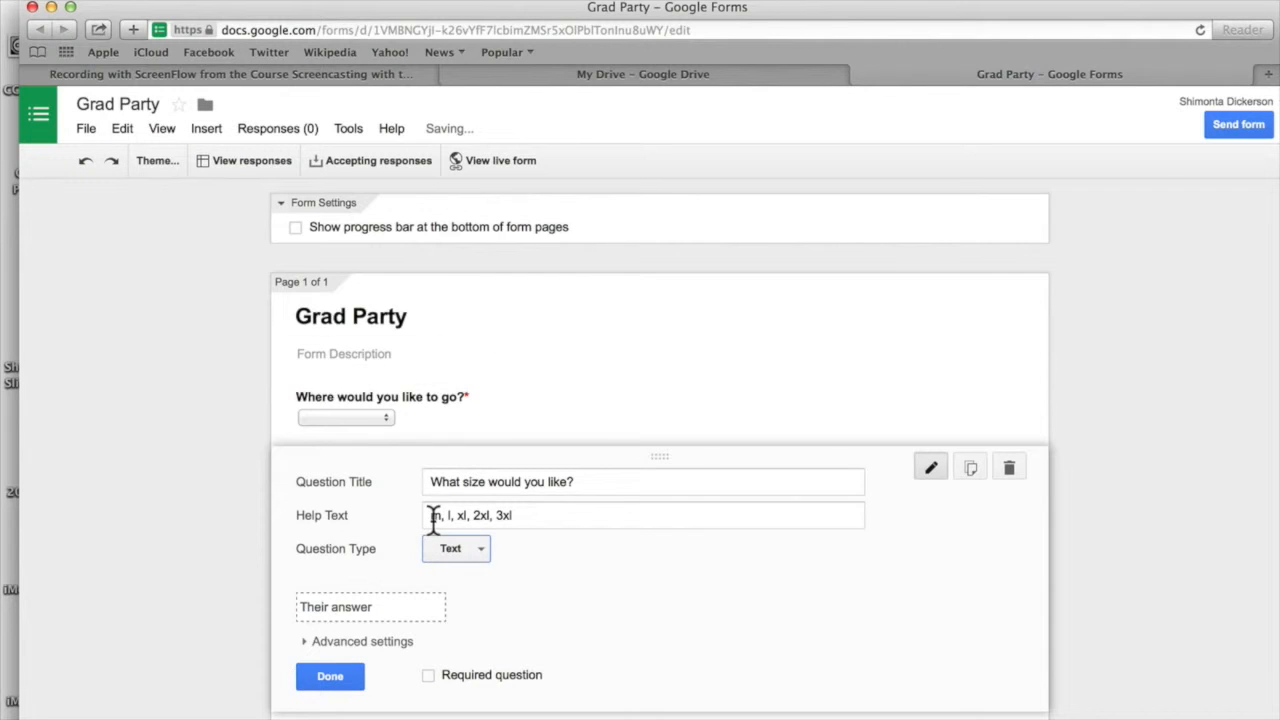
Put "input" before the sizes in the help text, and save the size question as required
click(494, 284)
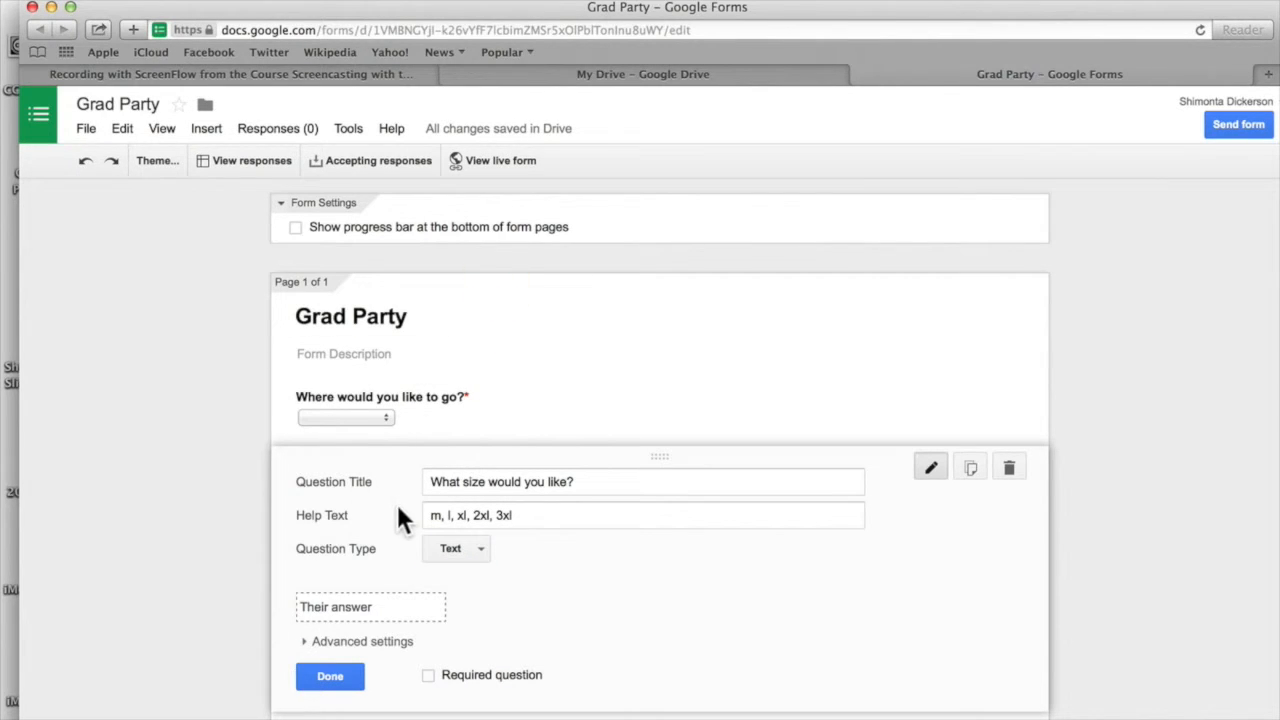
click(426, 515)
text(input)
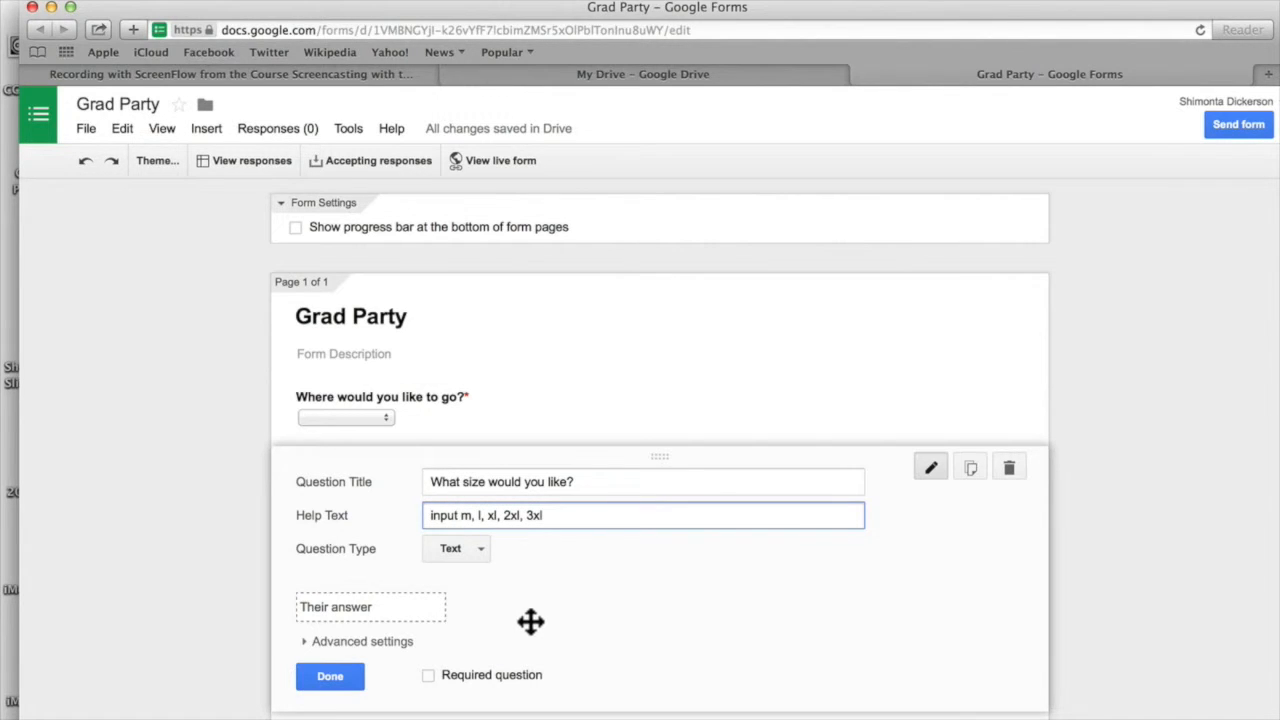
click(429, 677)
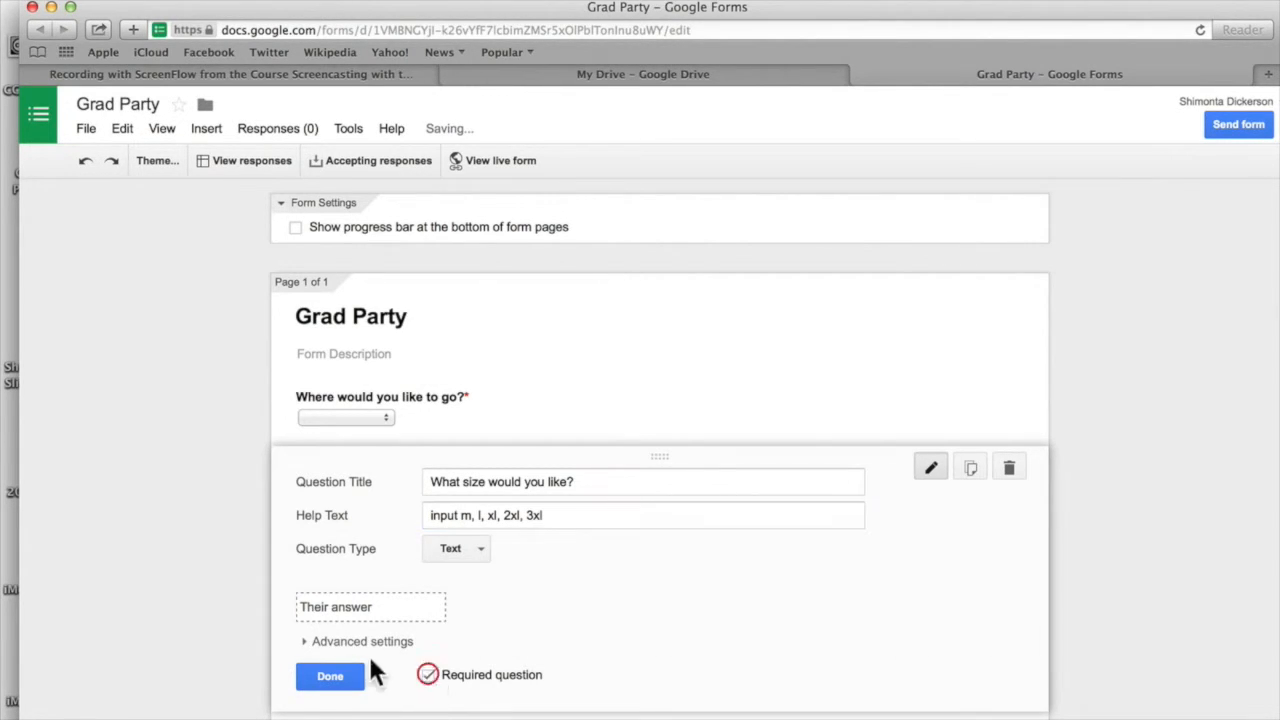
scroll(200, 550, down, 2)
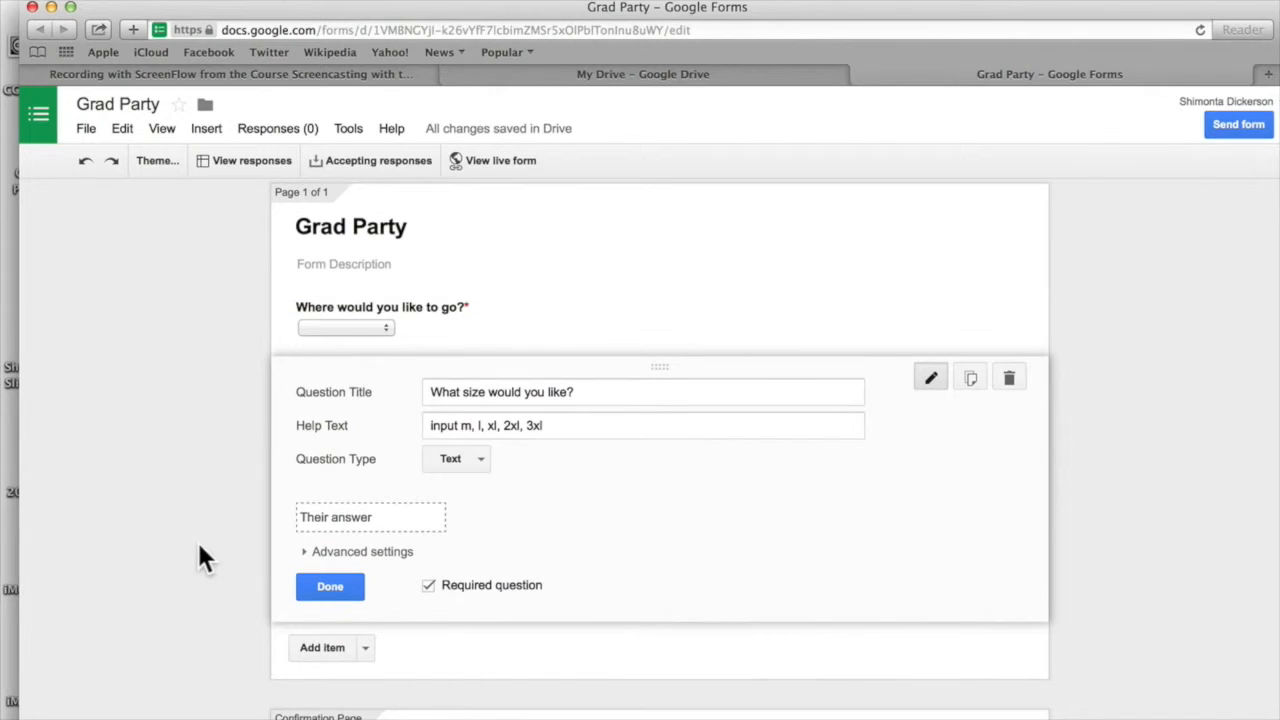
click(330, 588)
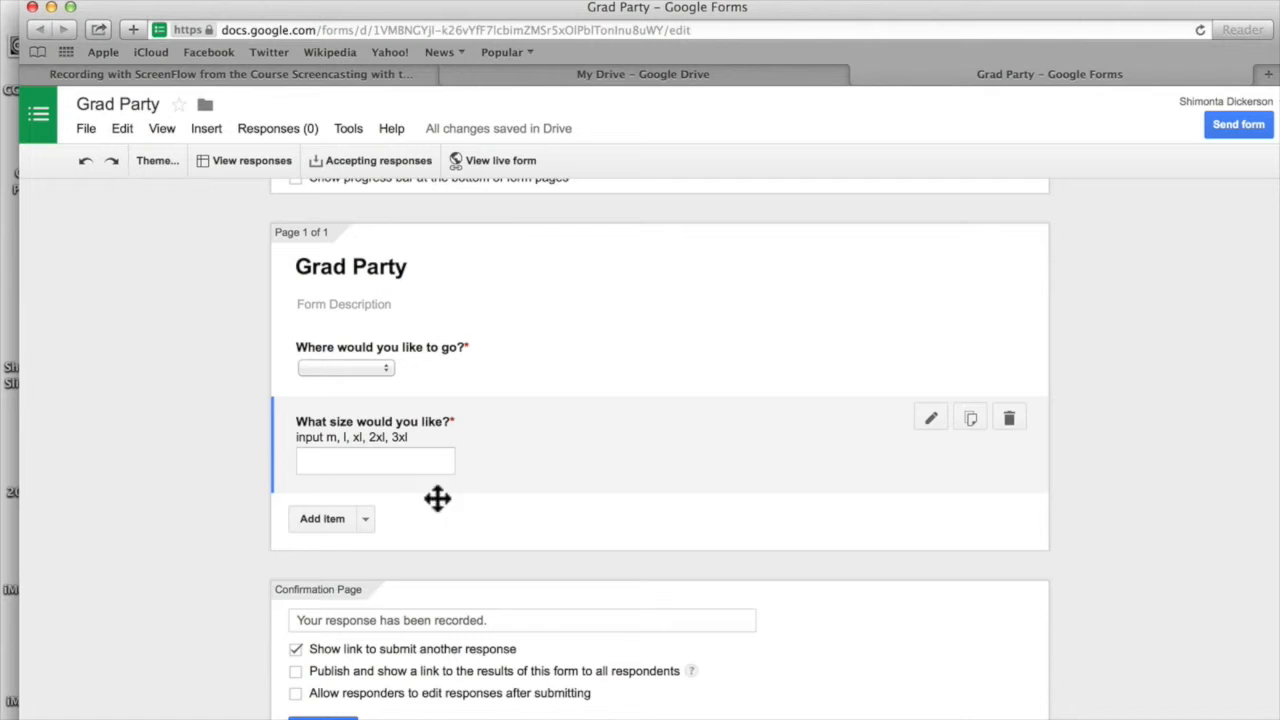
Add a question titled "What color?" with the question type Choose from a list
click(322, 518)
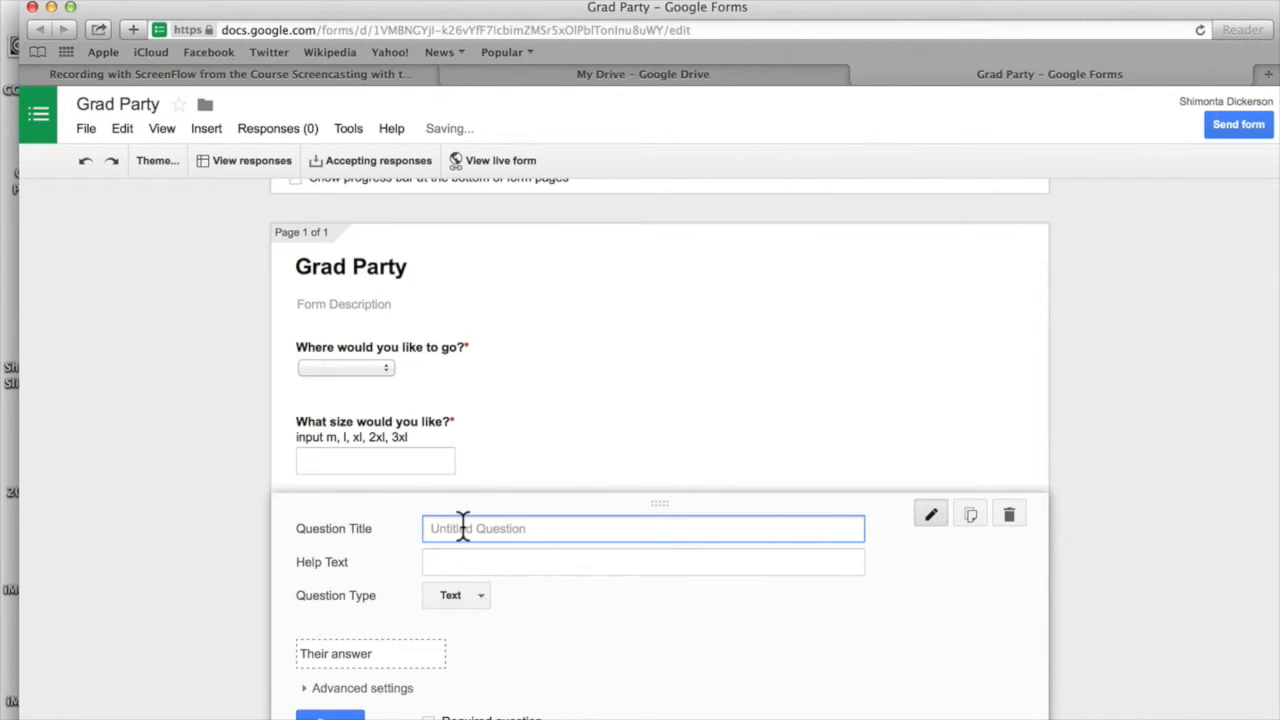
text(W)
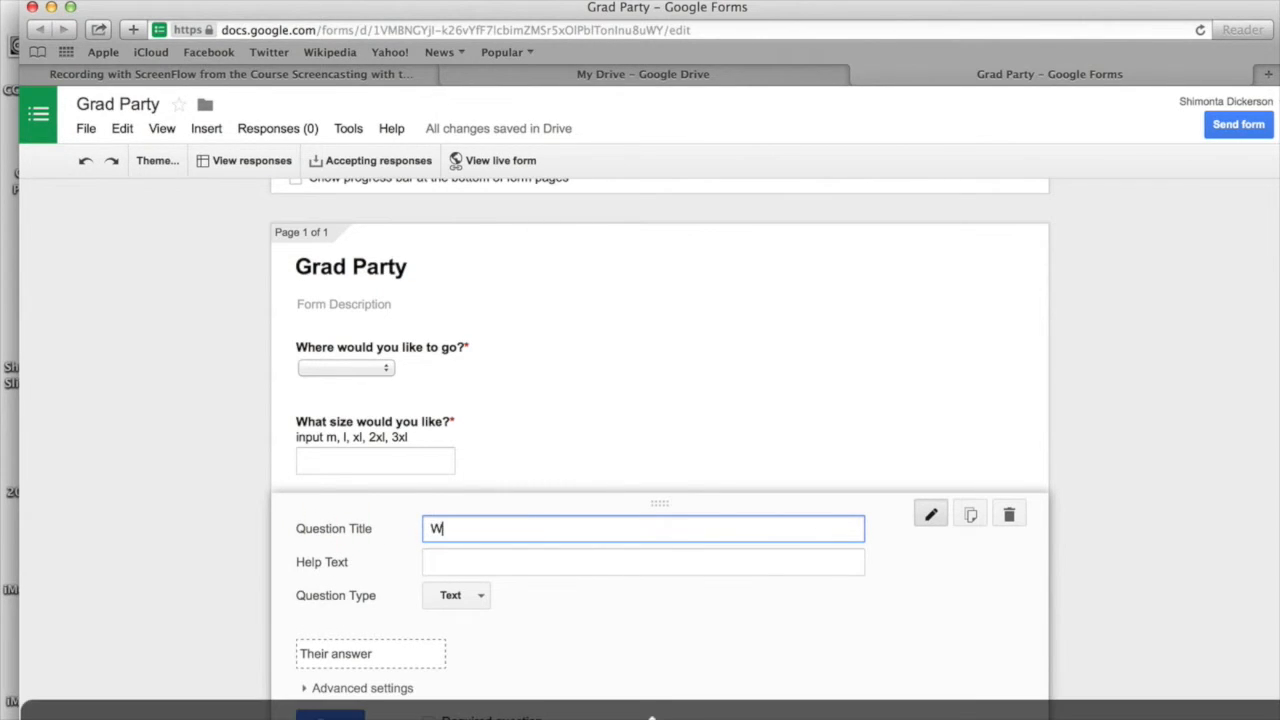
text(hat color)
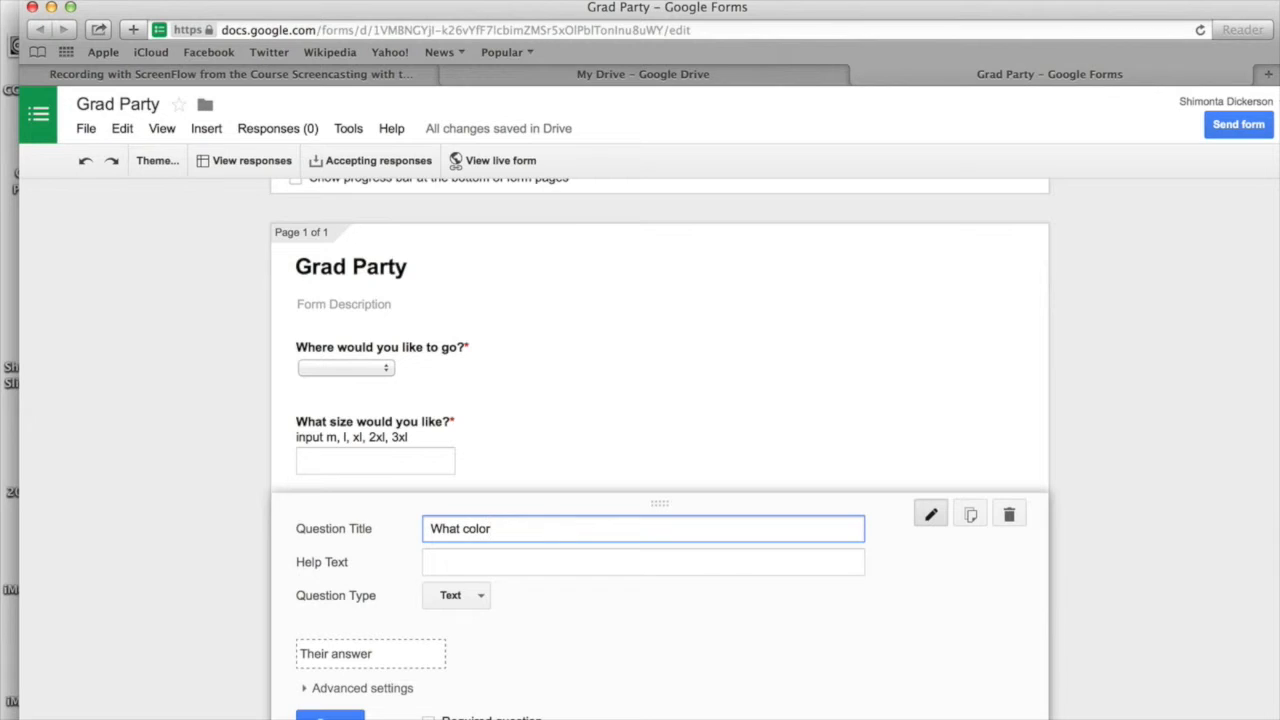
text(?)
click(479, 597)
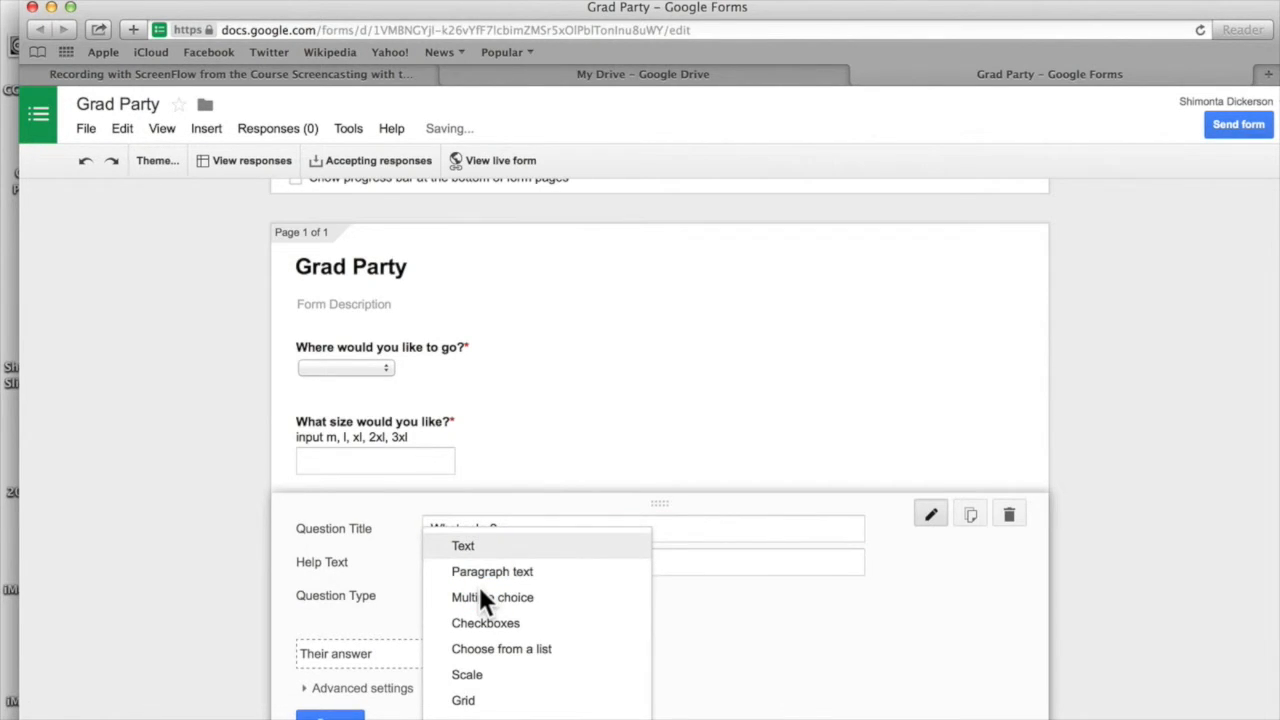
click(507, 650)
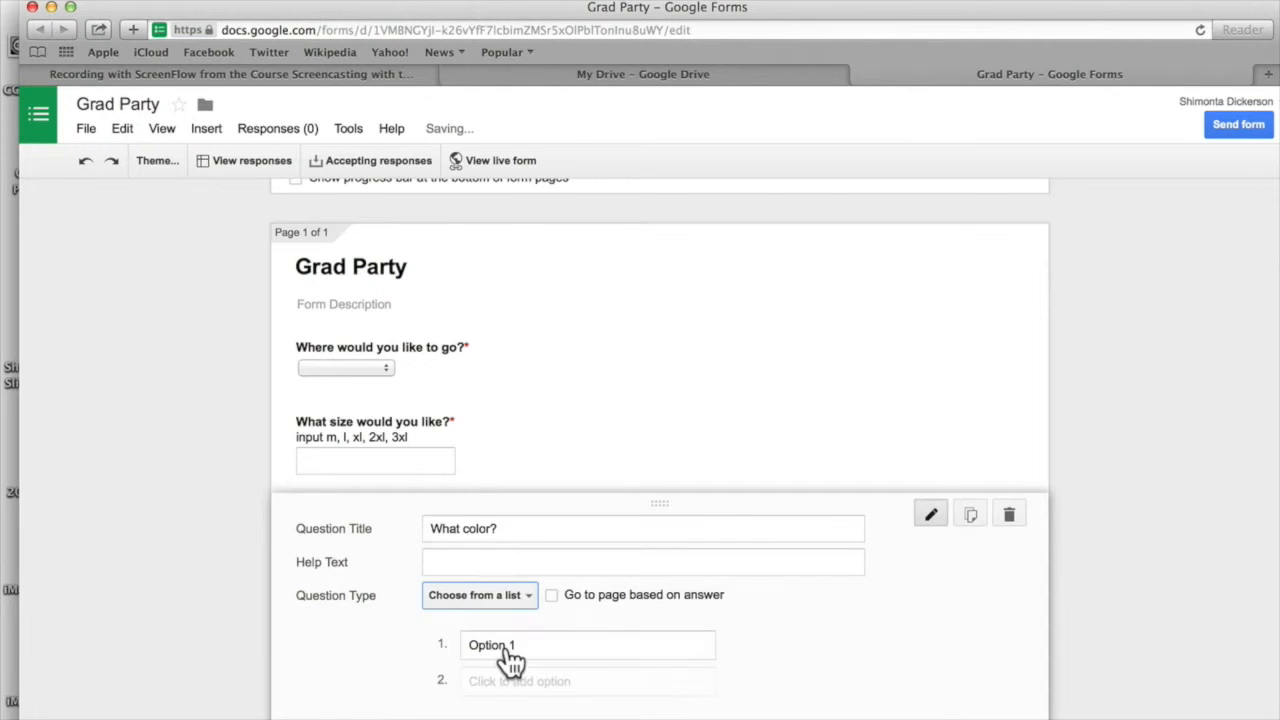
Name the first two answer options of the color question "black and white" and "orange and white"
click(505, 646)
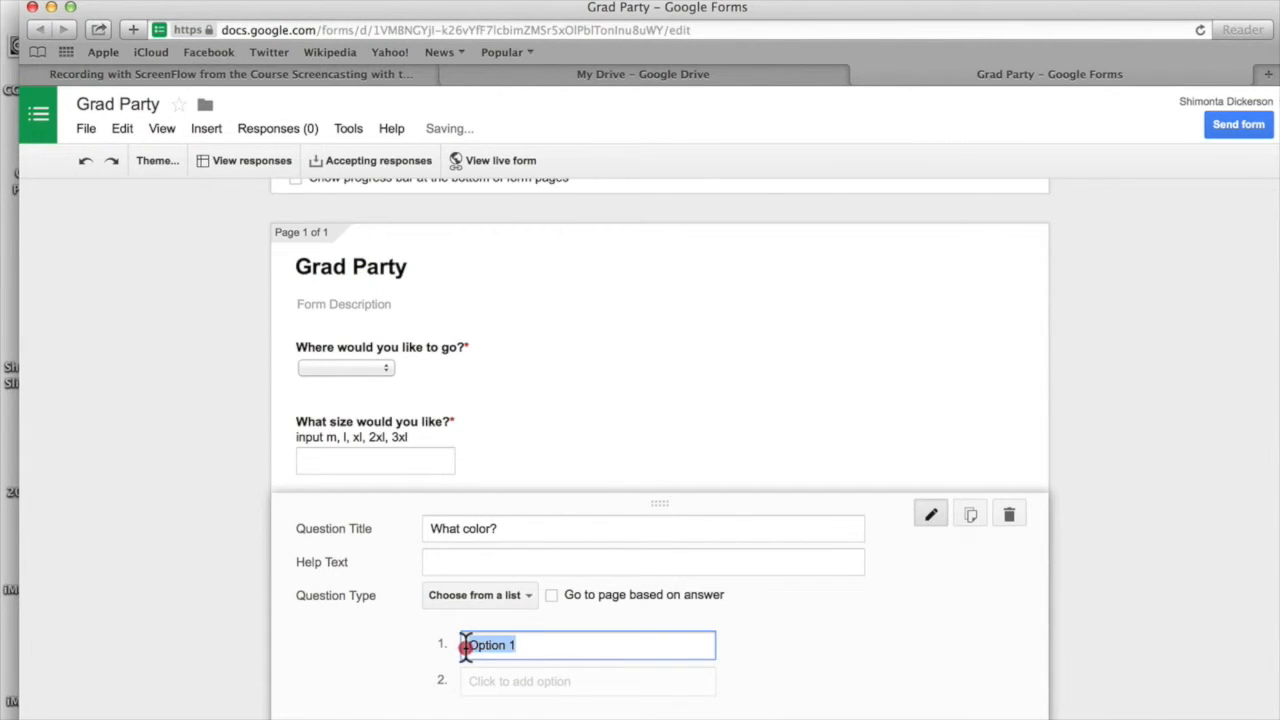
text(black and white)
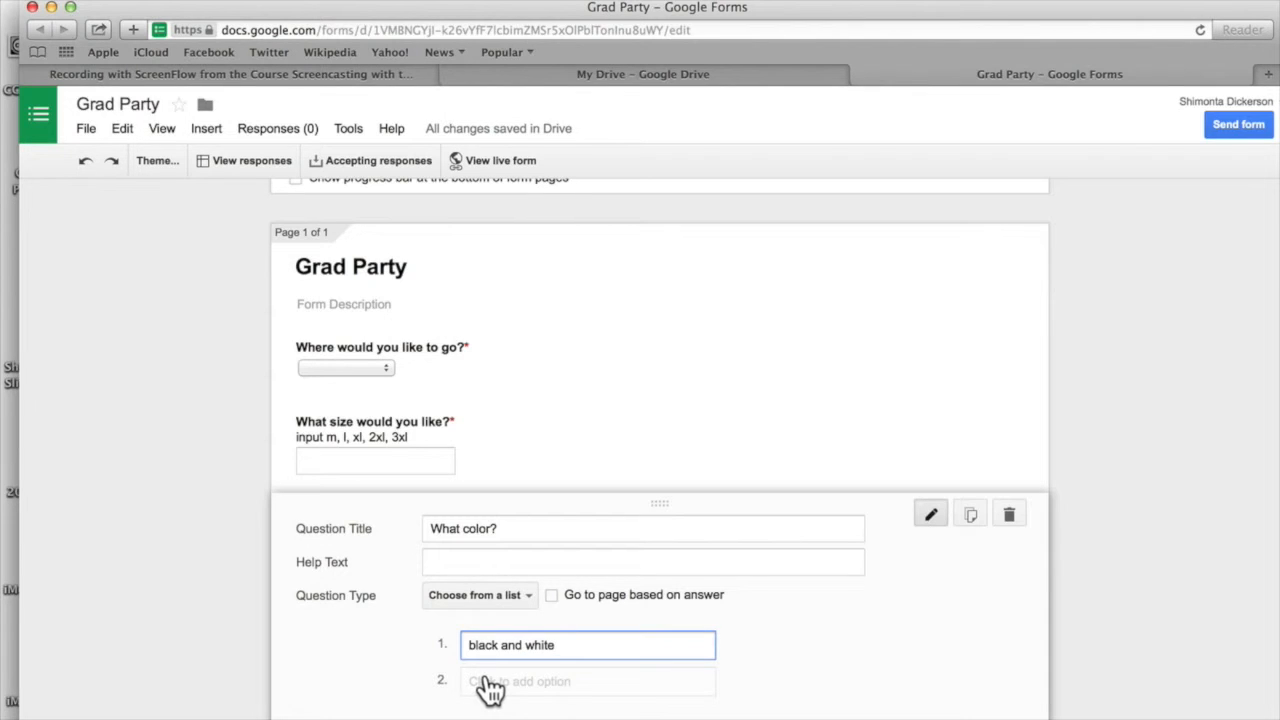
click(487, 683)
key(BackSpace)
key(BackSpace)
key(BackSpace)
key(BackSpace)
key(BackSpace)
key(BackSpace)
key(BackSpace)
key(BackSpace)
text(orange)
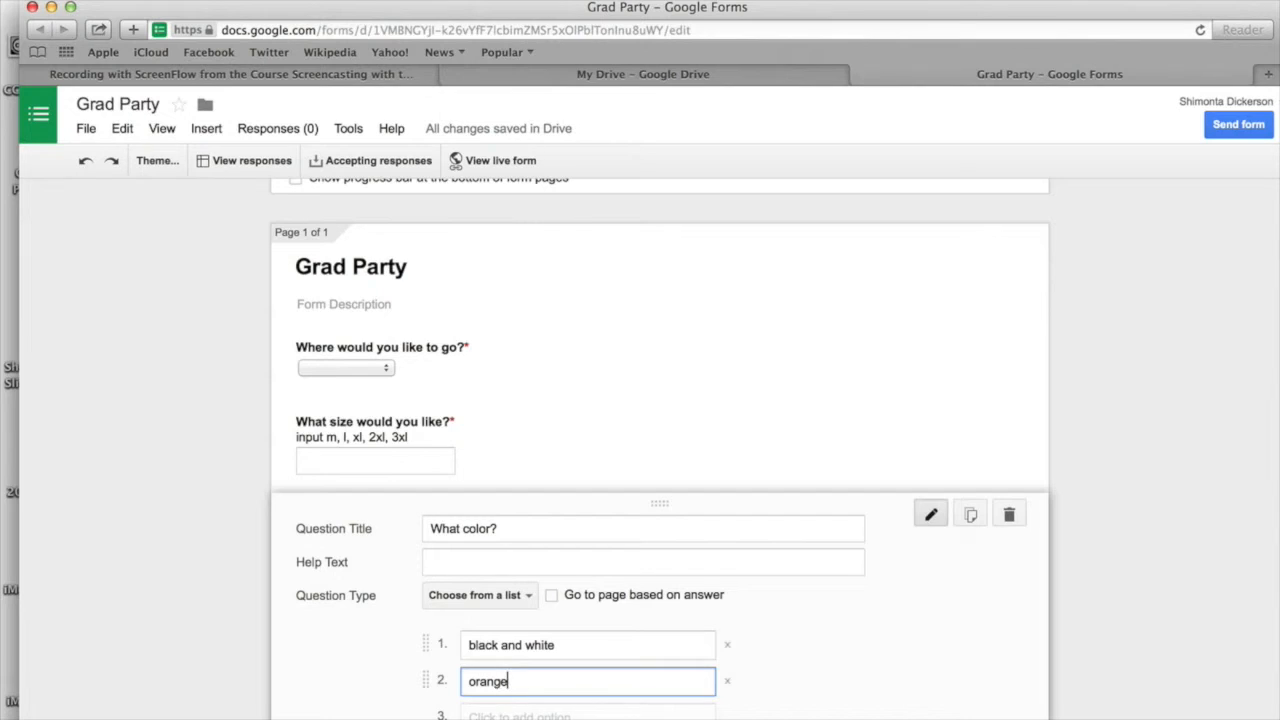
text( and white)
Add a third answer option named "orange and black" to the color question
click(478, 716)
key(BackSpace)
key(BackSpace)
key(BackSpace)
key(BackSpace)
key(BackSpace)
key(BackSpace)
key(BackSpace)
key(BackSpace)
text(orange and black)
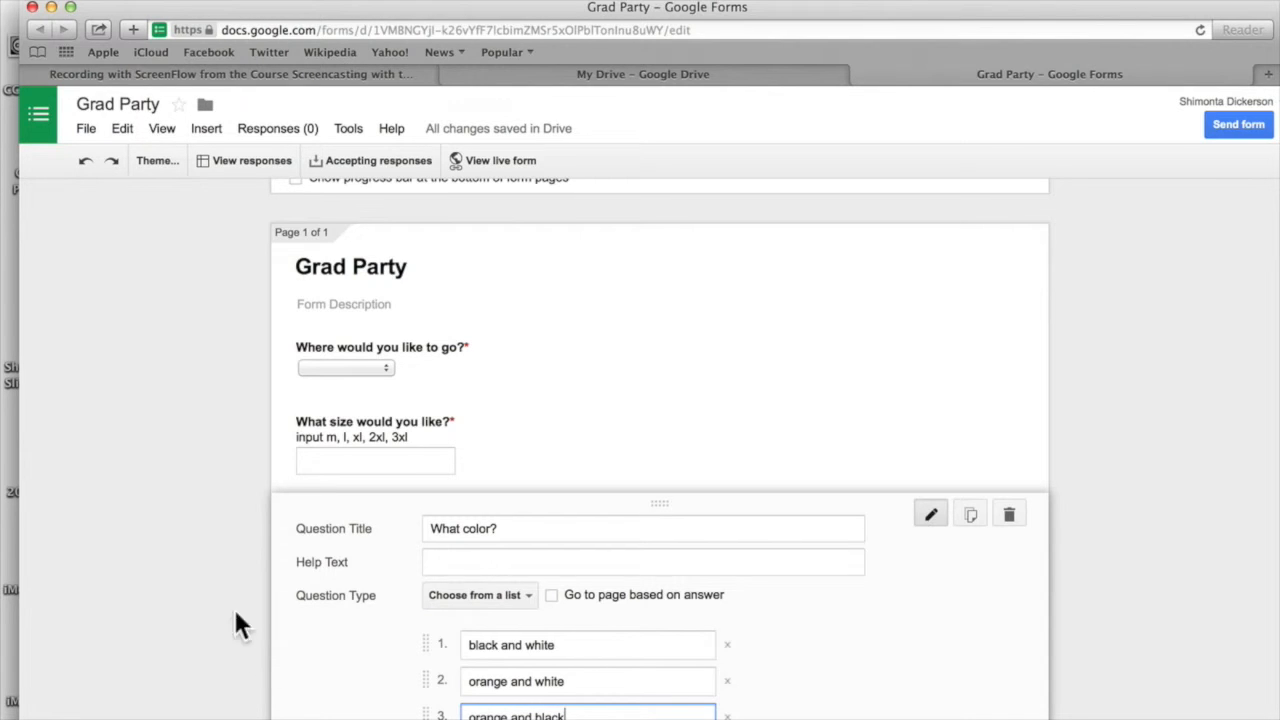
Make the "What color?" question required and finish editing it
scroll(200, 514, down, 5)
click(429, 590)
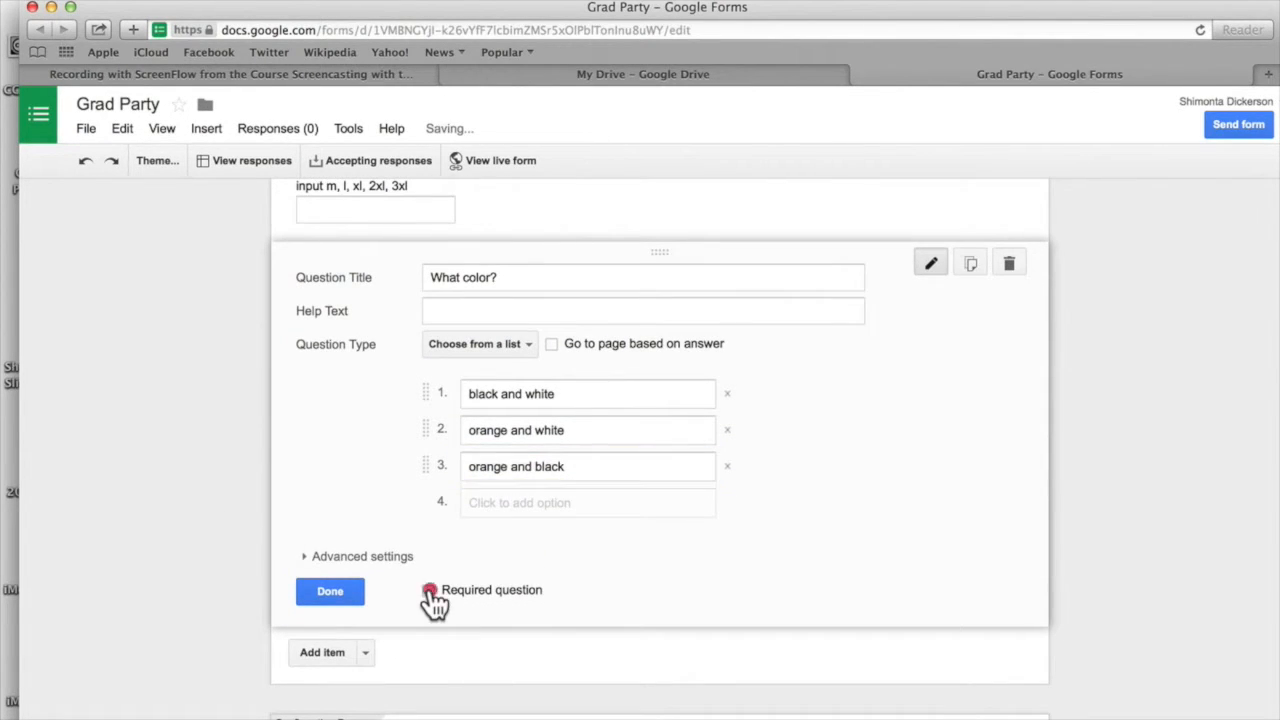
click(311, 594)
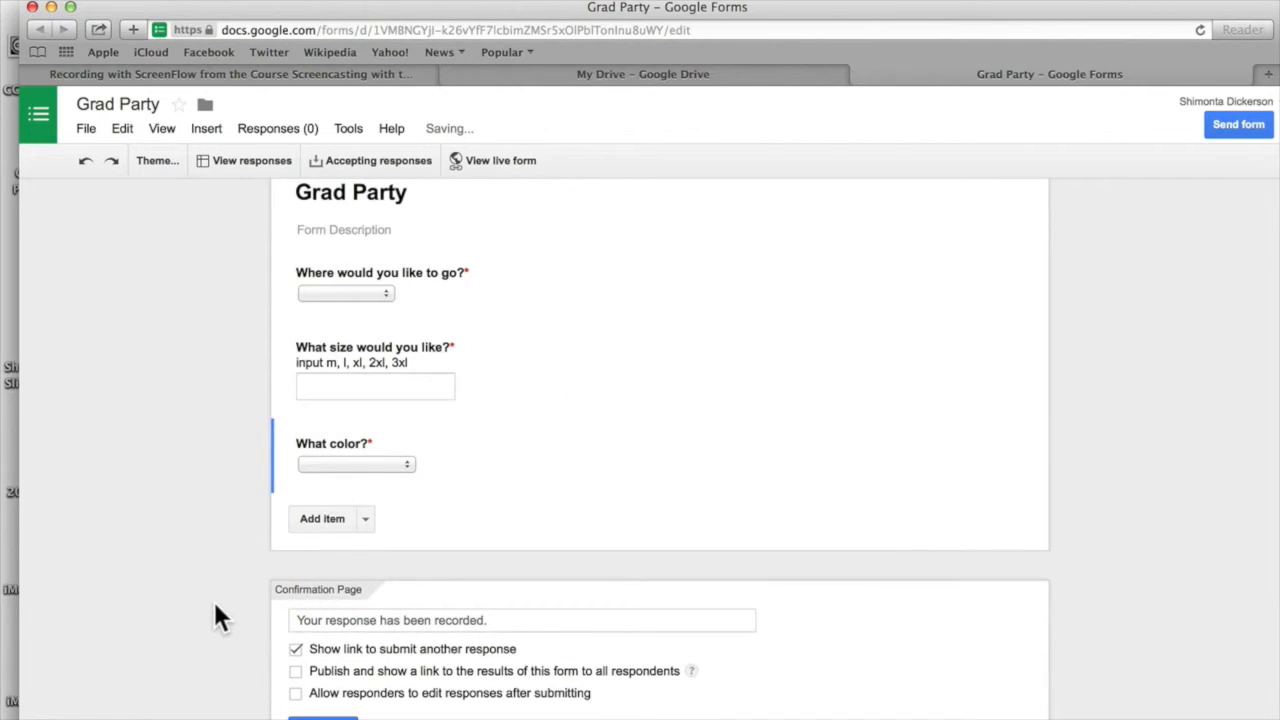
Turn off accepting responses for the form and turn it back on
scroll(215, 606, up, 3)
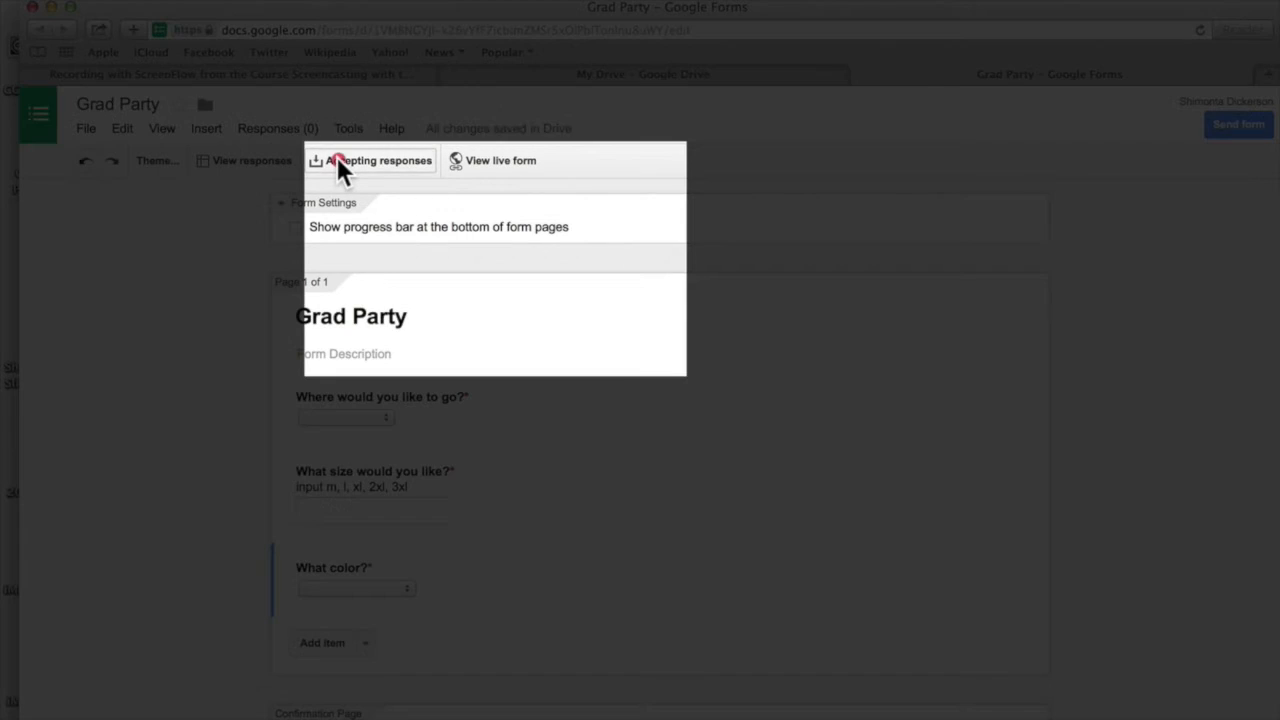
click(337, 160)
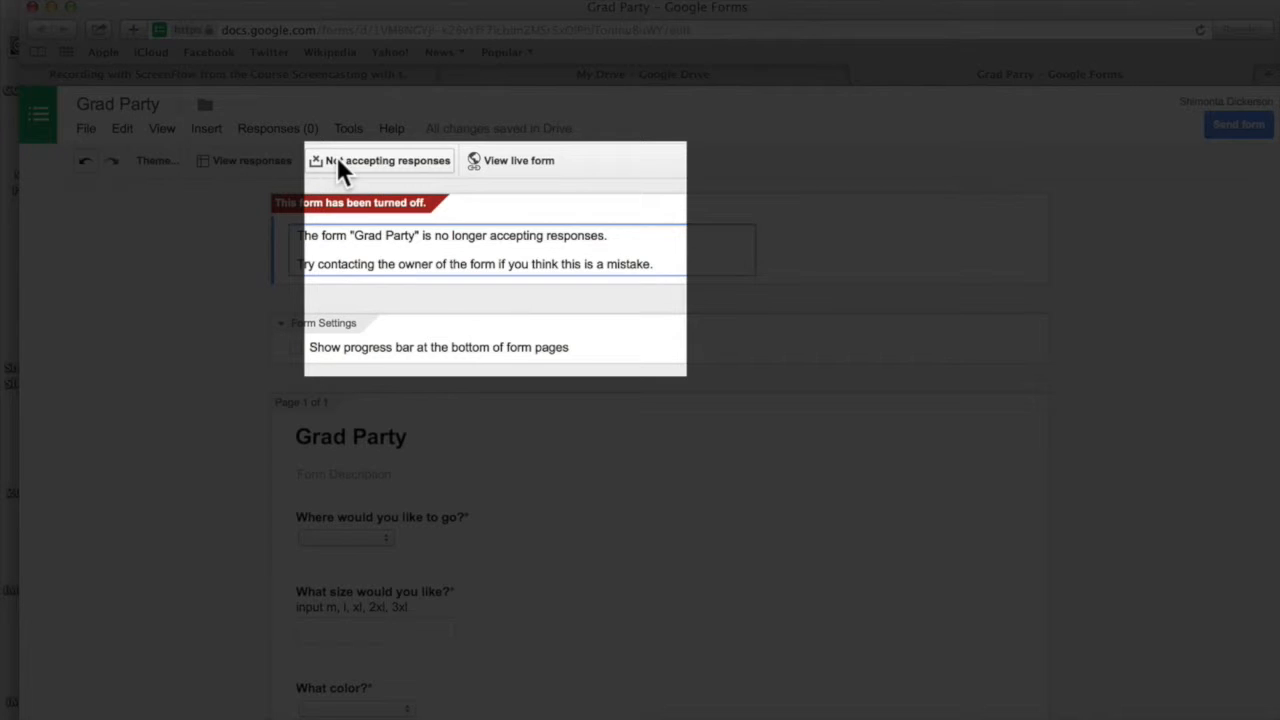
click(337, 157)
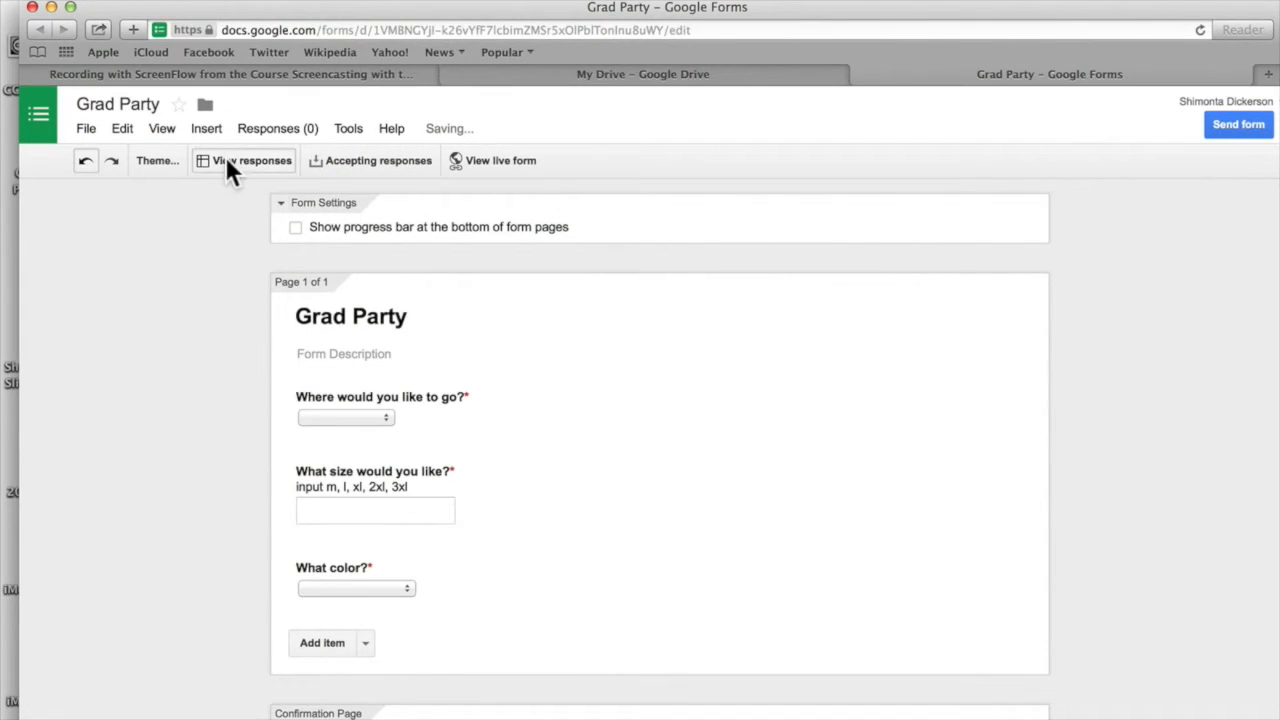
Open the form's responses spreadsheet and return to the form editor
click(225, 158)
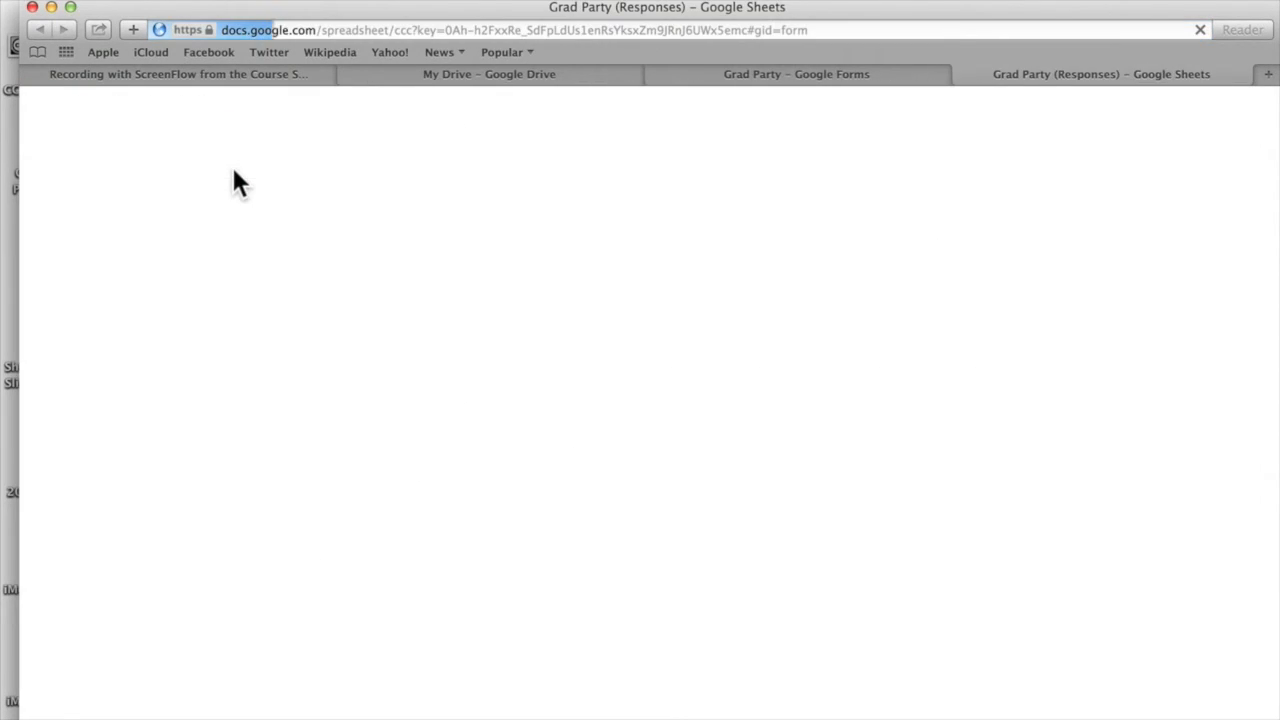
click(833, 76)
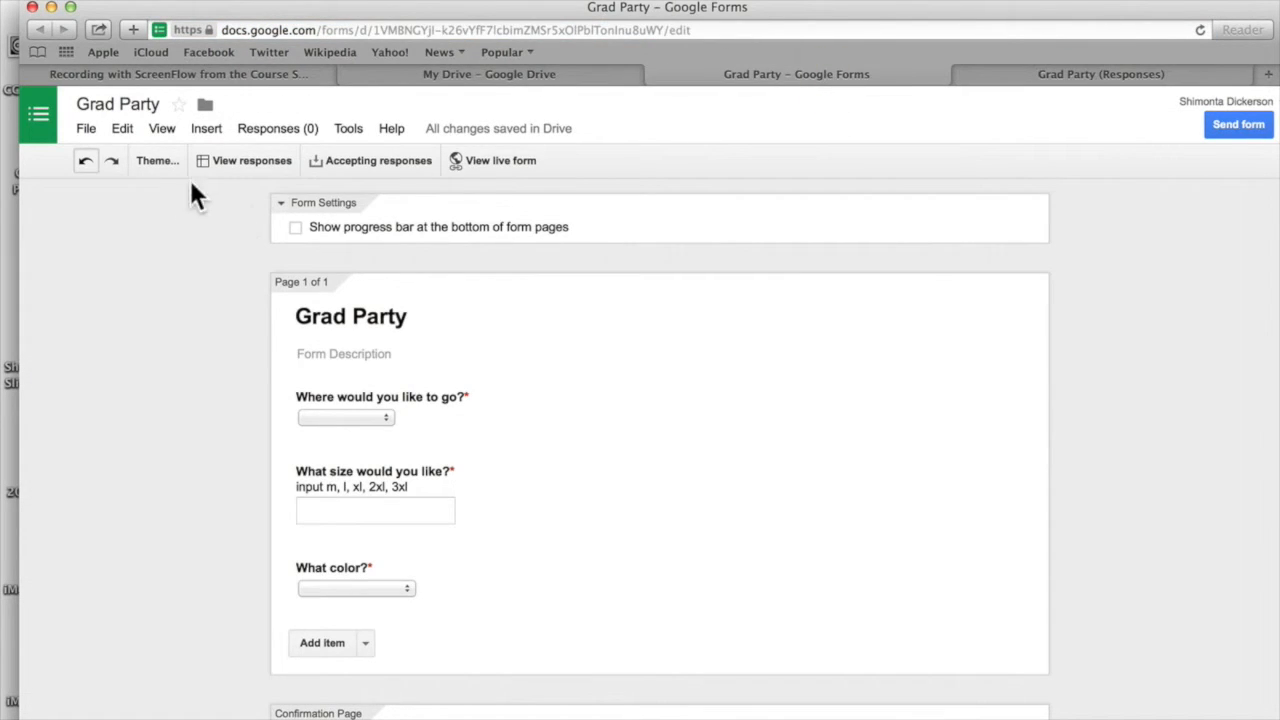
Look at the form's response options and responses spreadsheet, then close the spreadsheet tabs to get back to the form editor
click(254, 127)
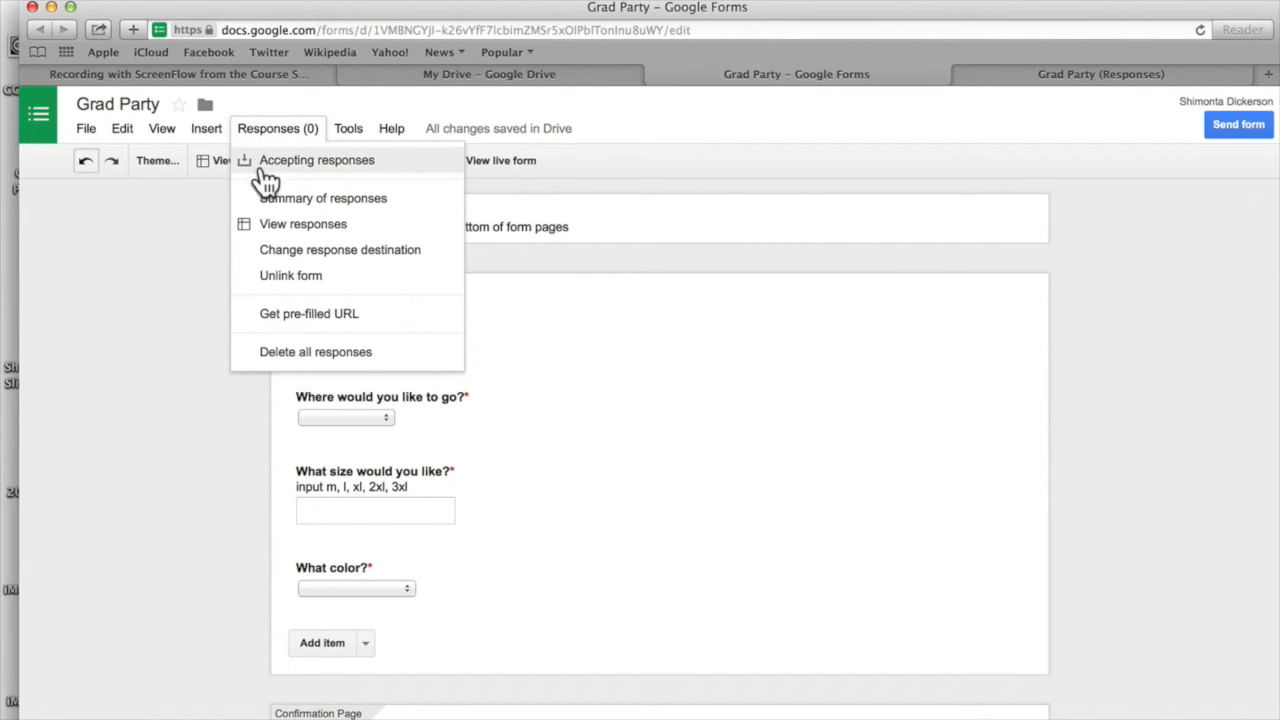
click(184, 318)
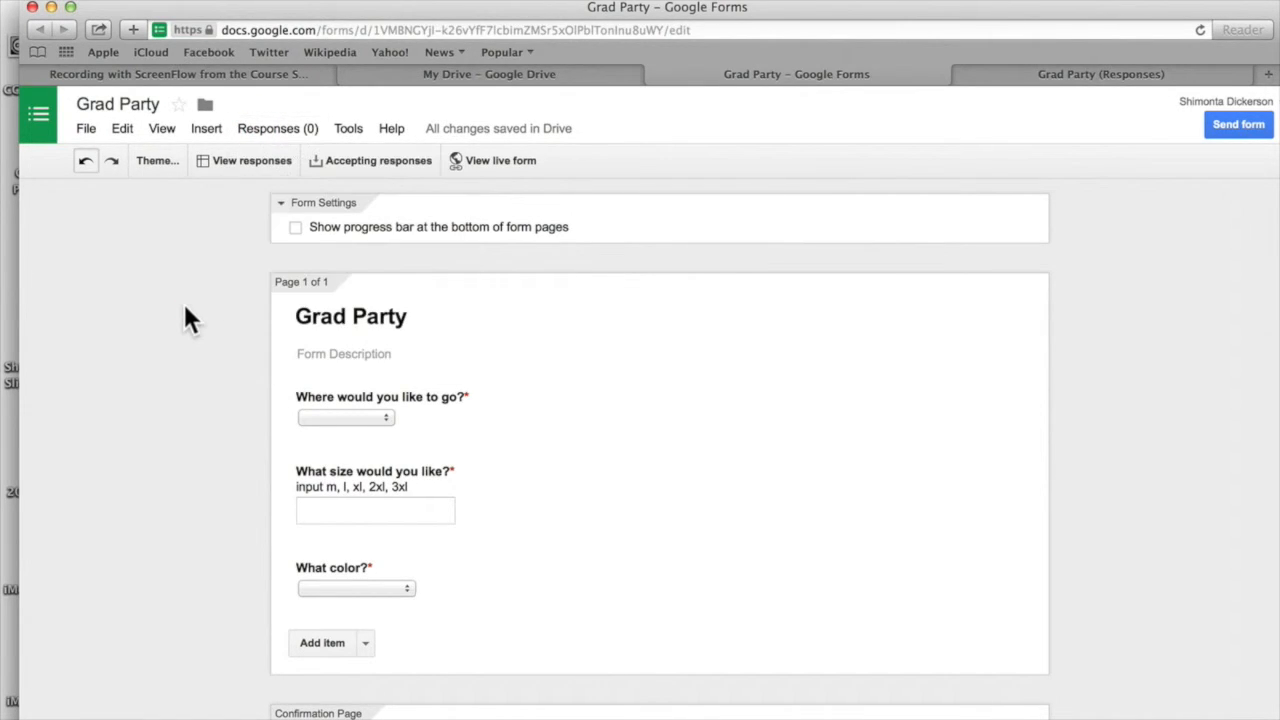
click(260, 160)
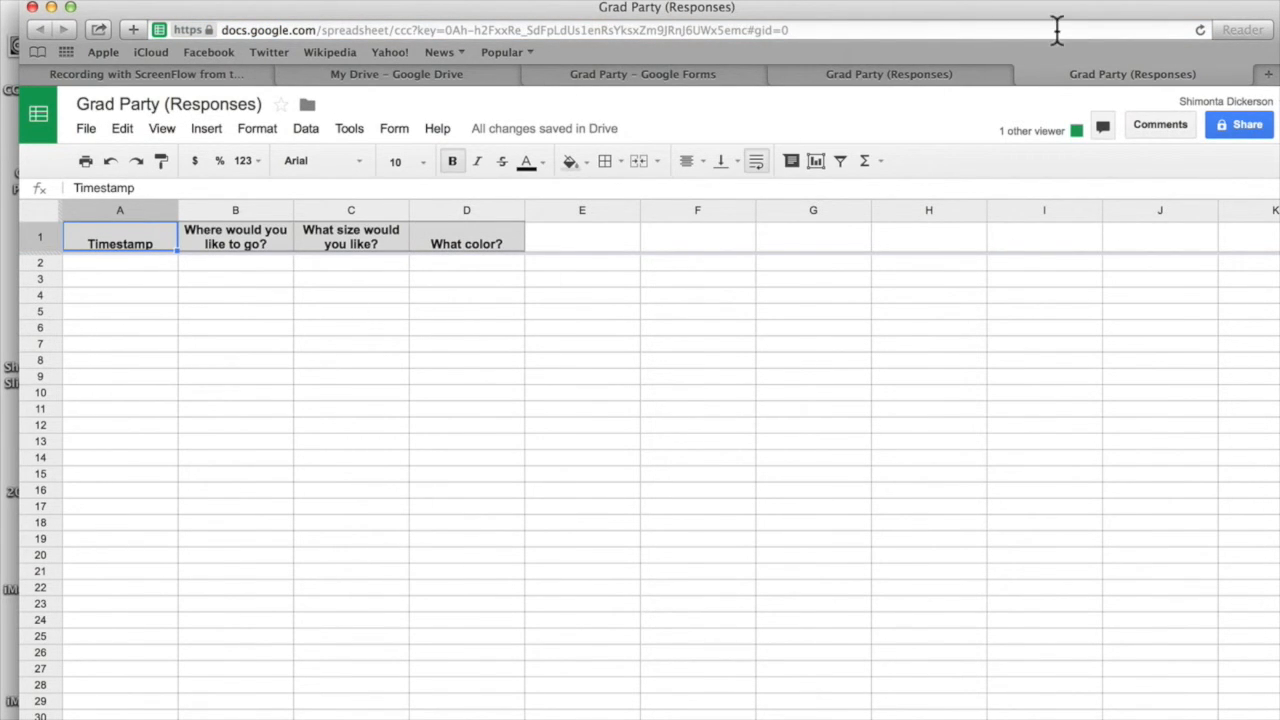
click(1021, 74)
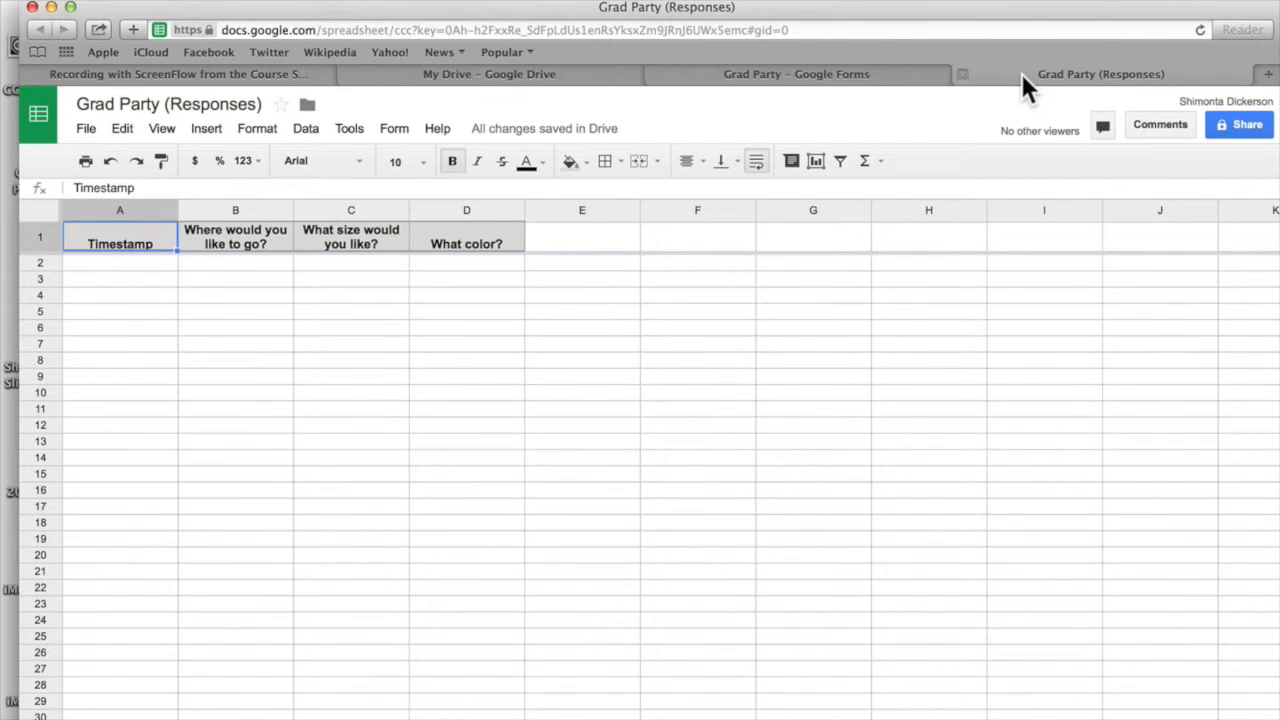
click(964, 72)
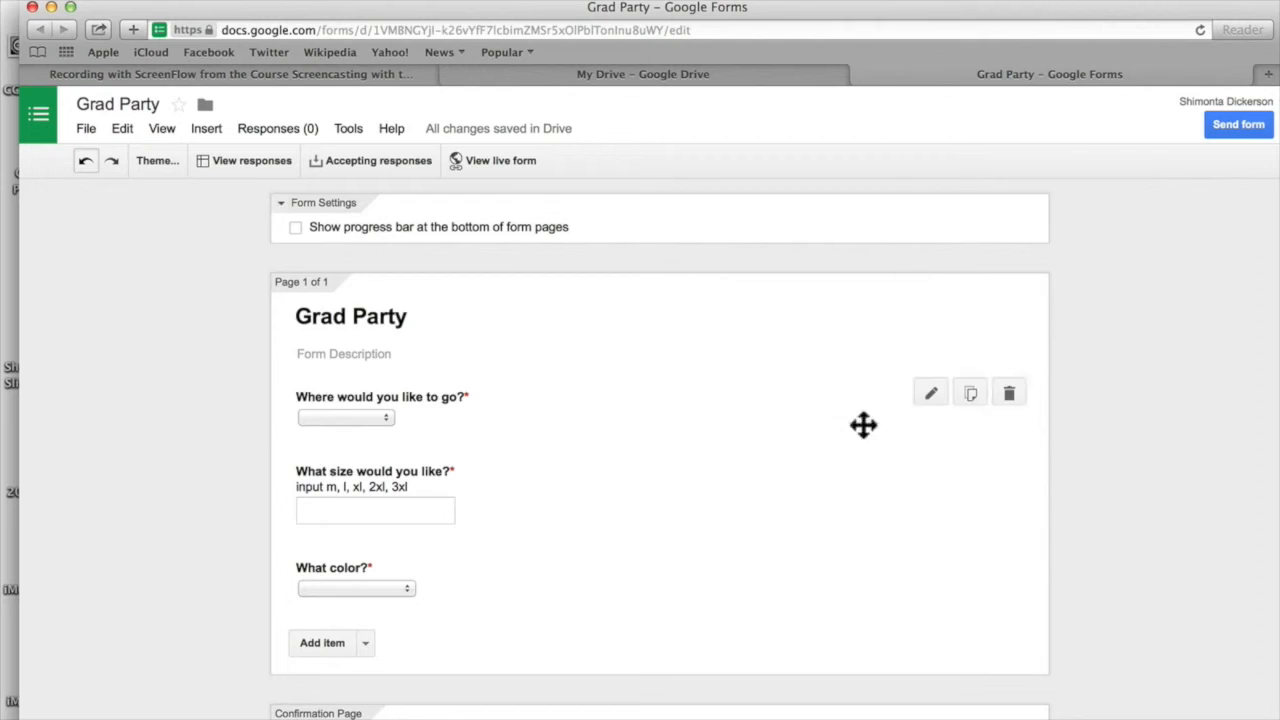
Send the form by email to the contact's address with the form included in the message
scroll(843, 449, down, 3)
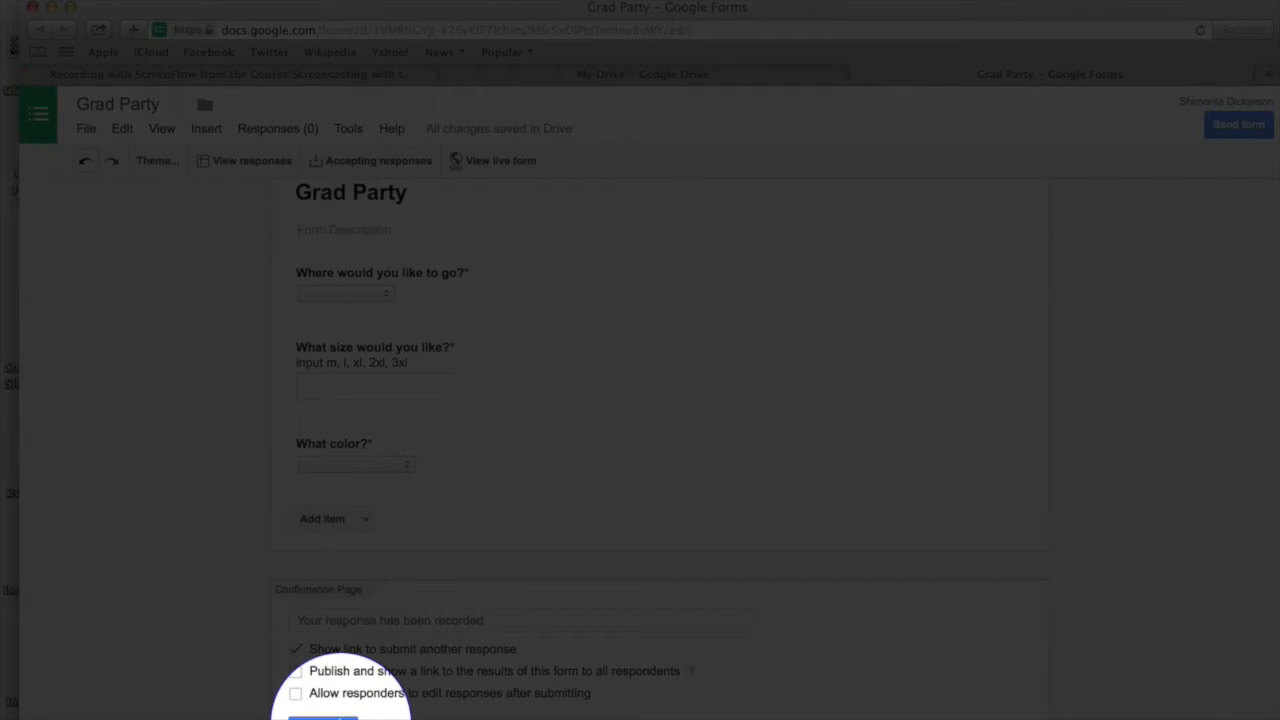
click(315, 718)
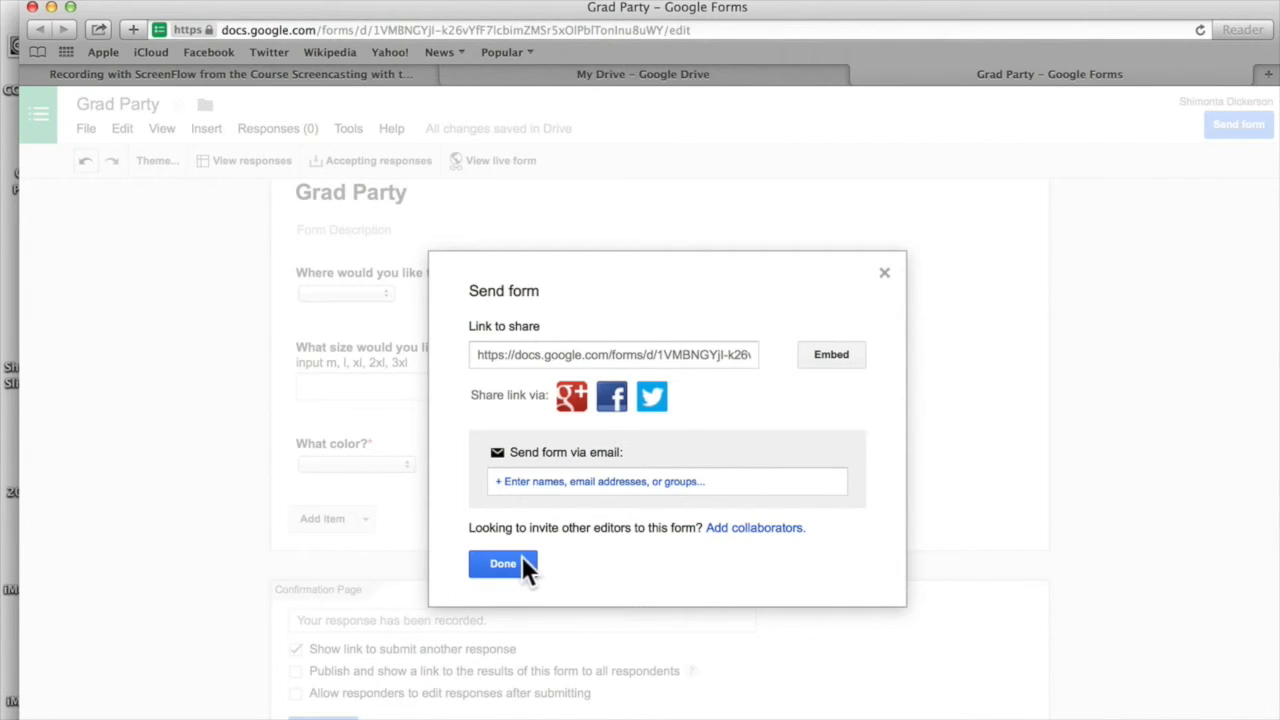
click(517, 481)
text(shim)
key(Down)
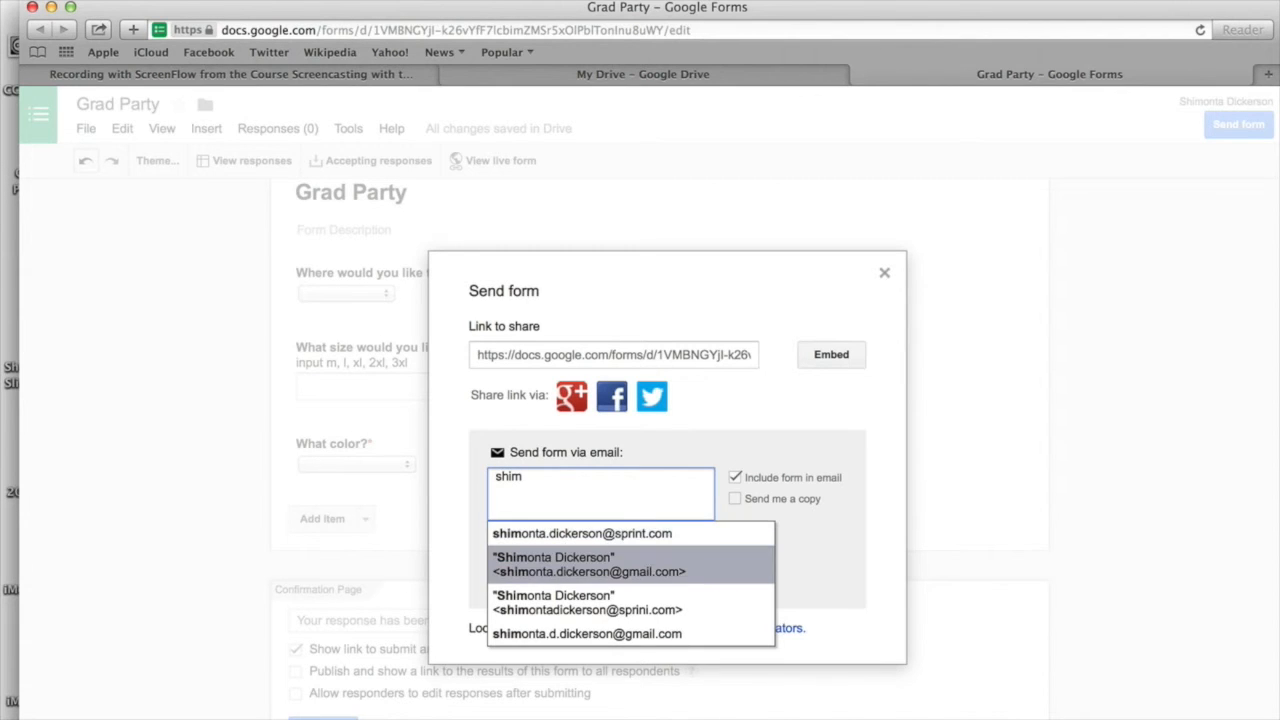
key(Return)
click(507, 578)
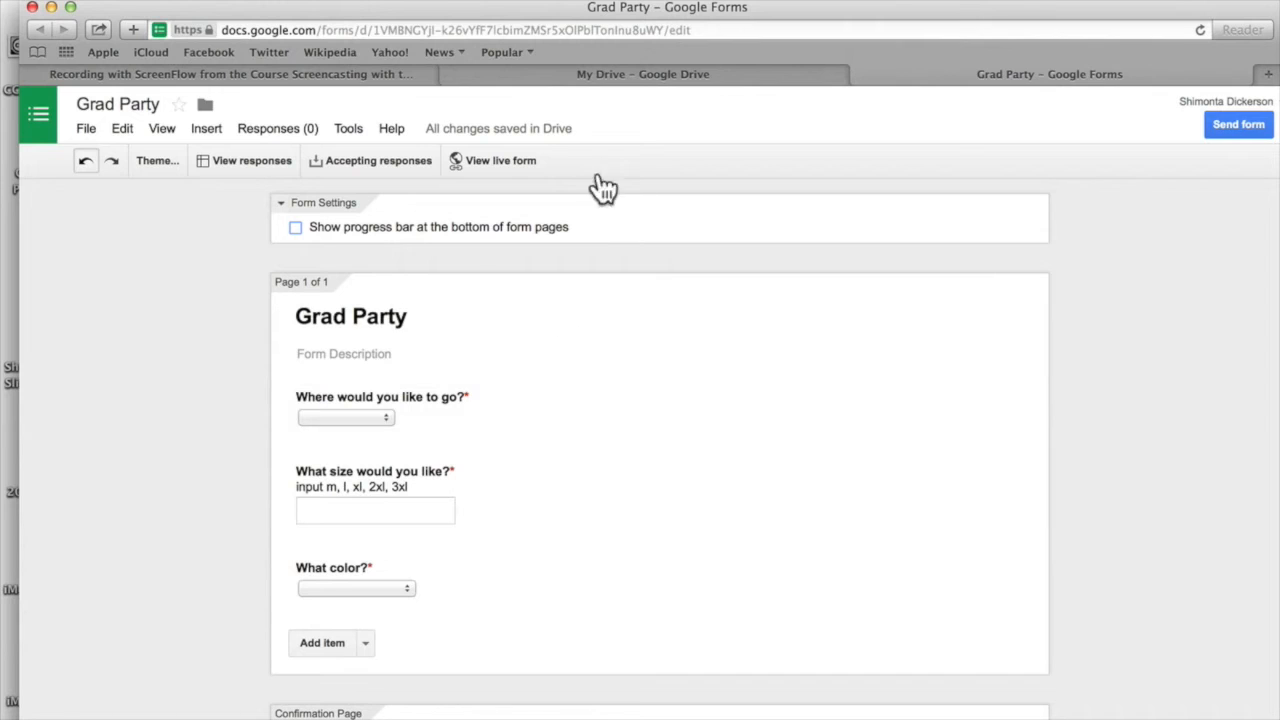
Switch to Gmail from Google Drive and open the received "Grad Party" email
click(648, 76)
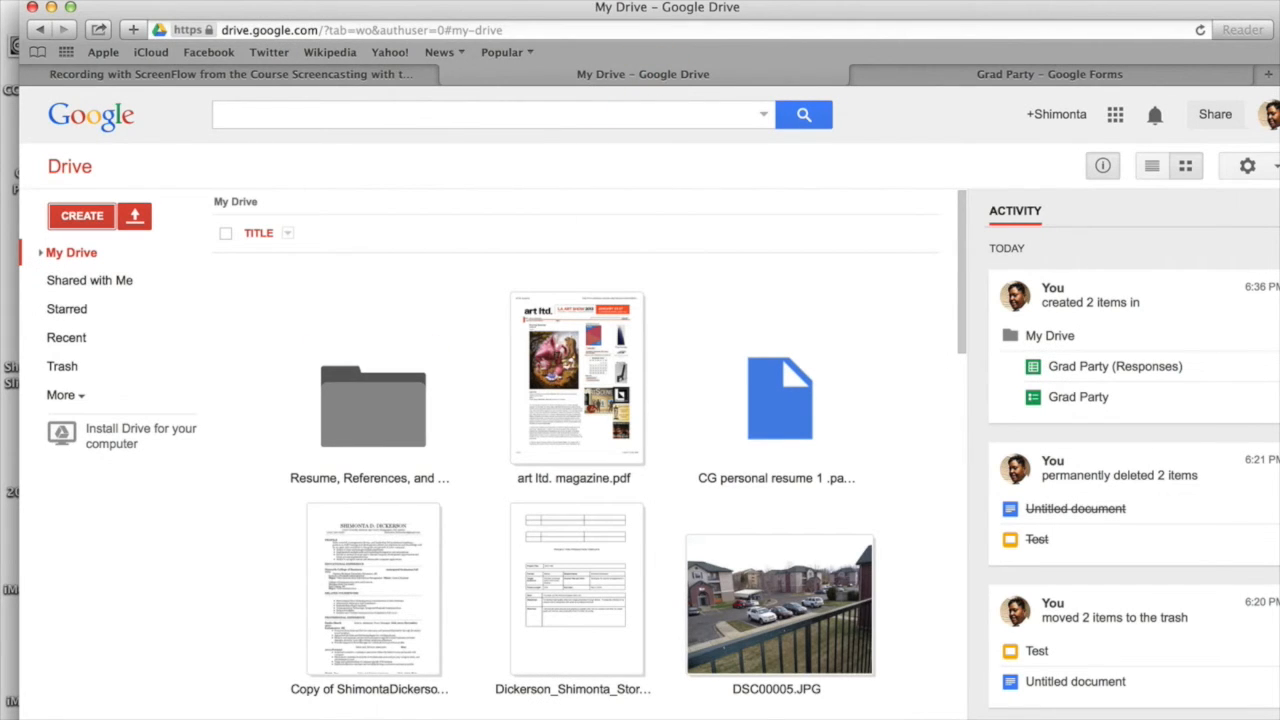
click(1115, 115)
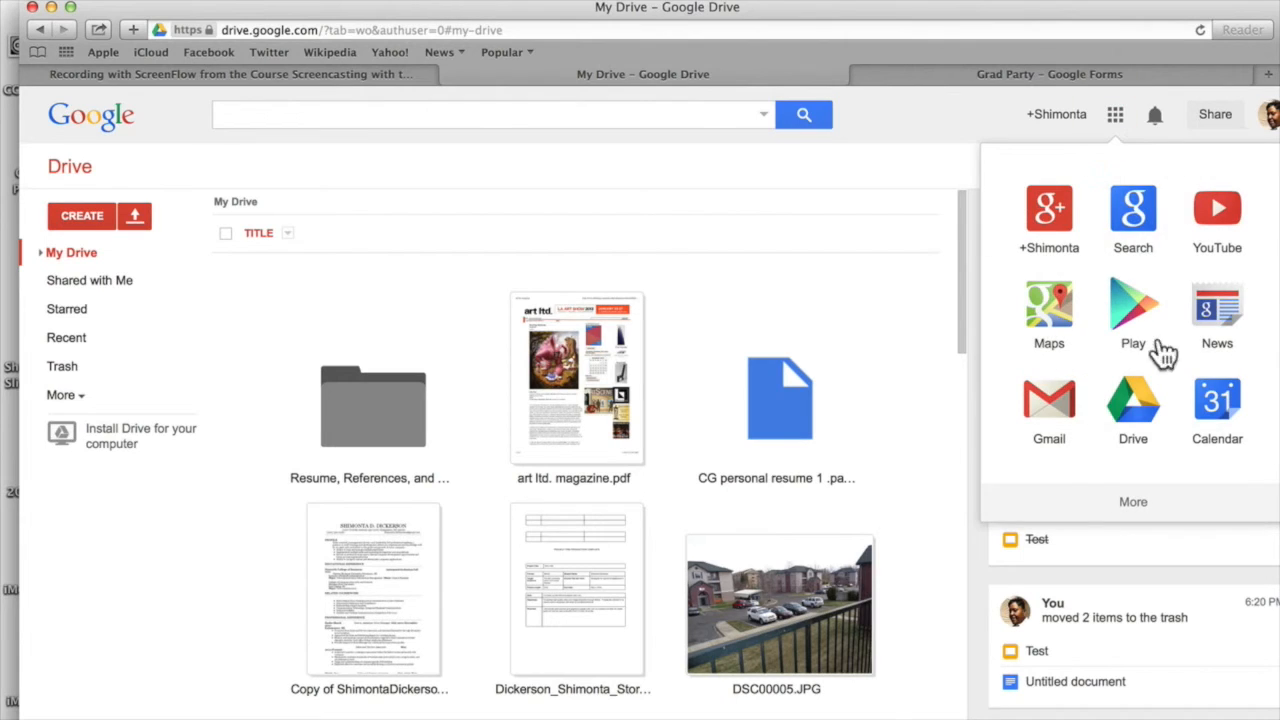
click(1055, 398)
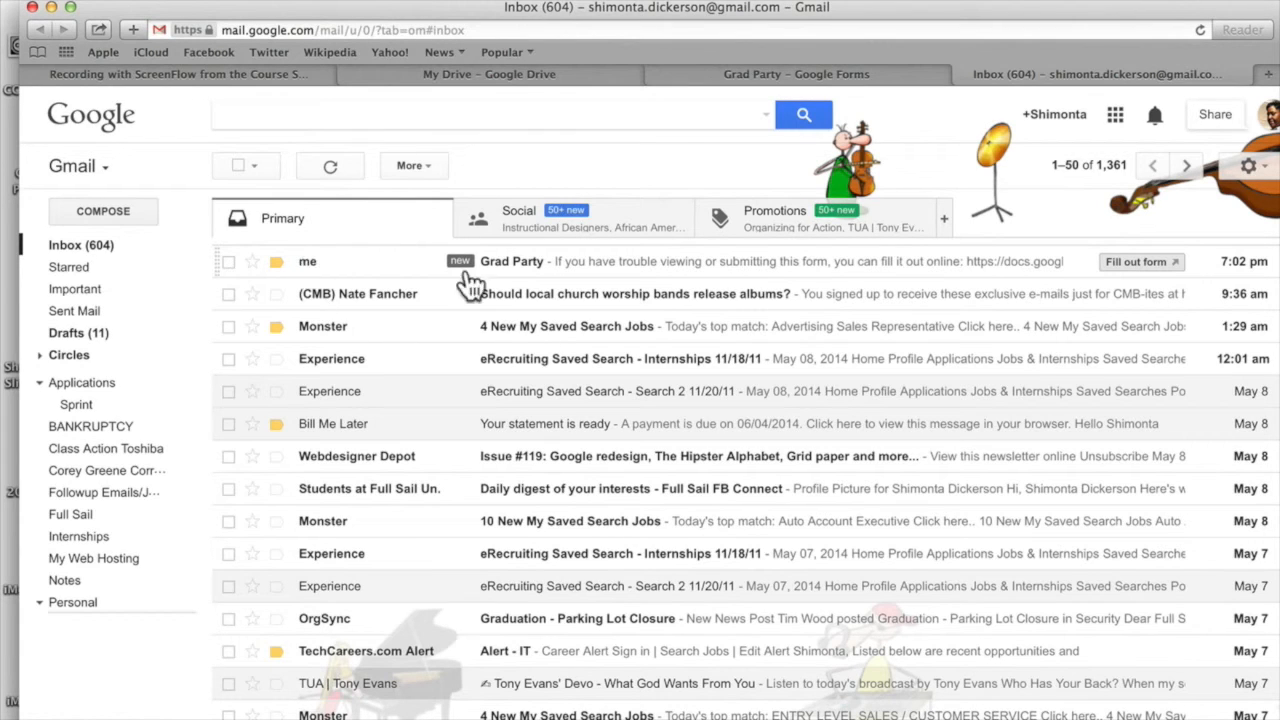
click(564, 266)
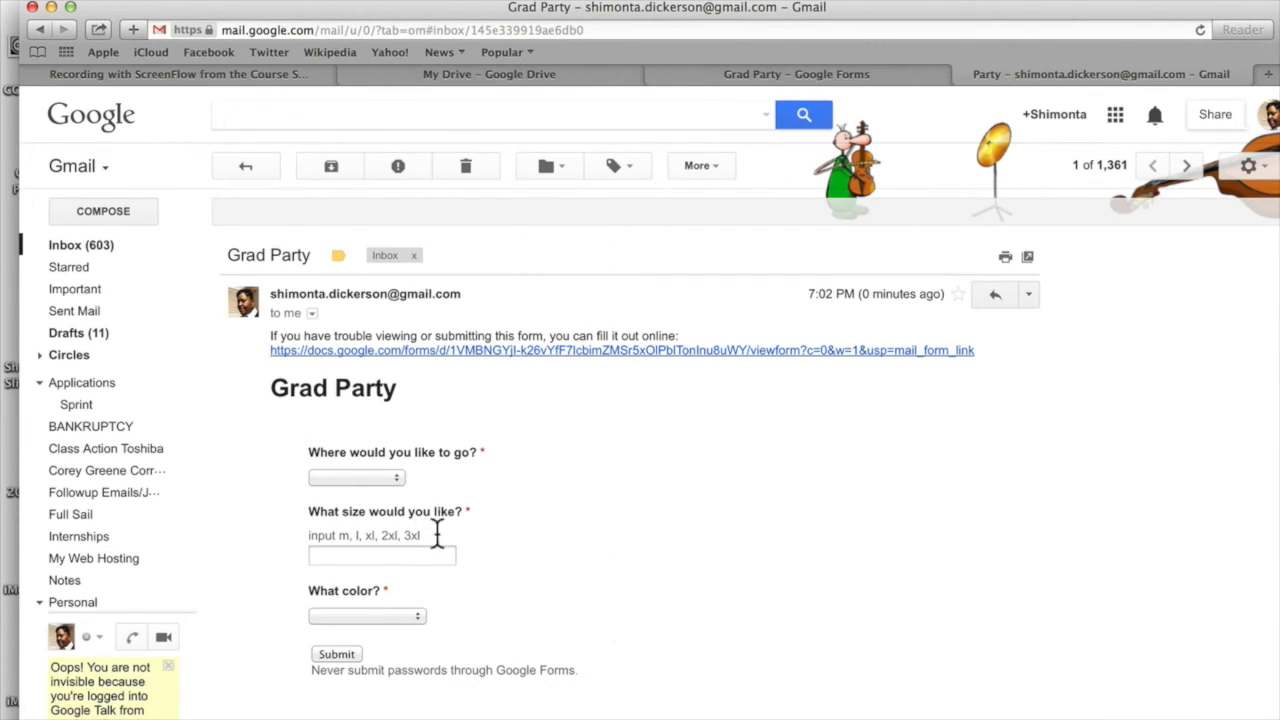
Answer the emailed form with Disneyland, size 2xl and color "orange and white", and confirm its submission
click(392, 479)
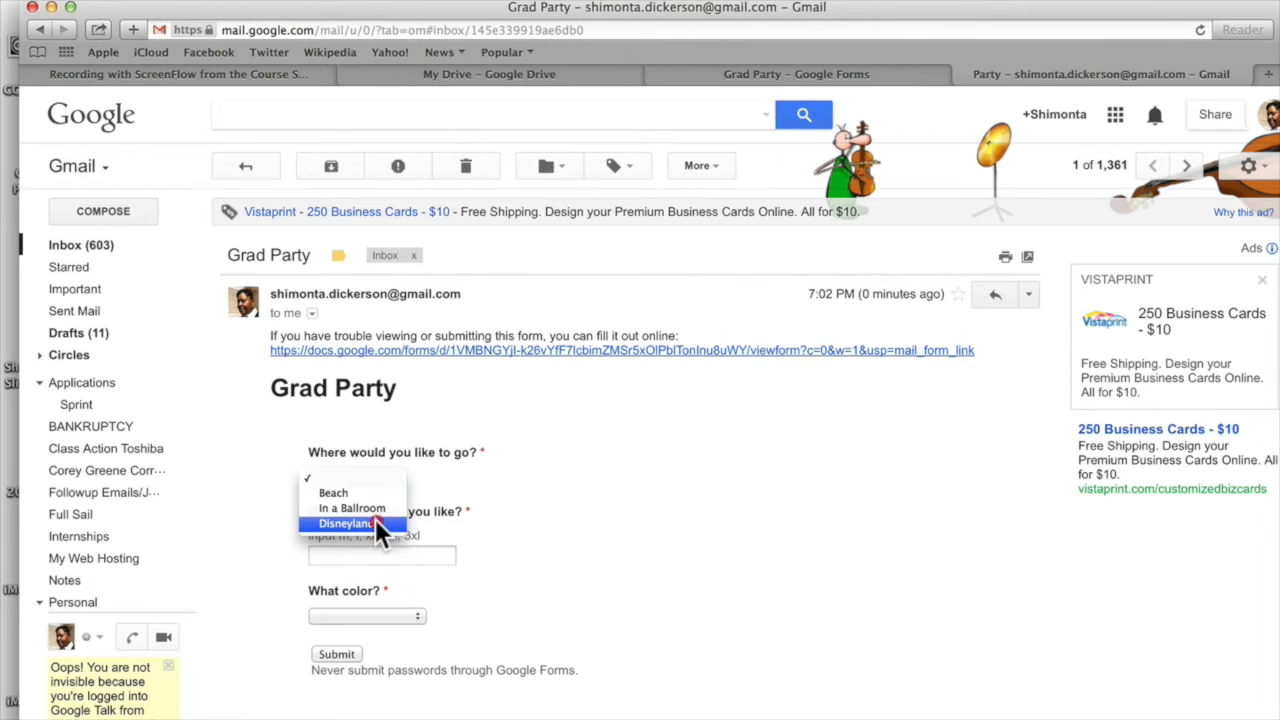
click(377, 522)
click(385, 555)
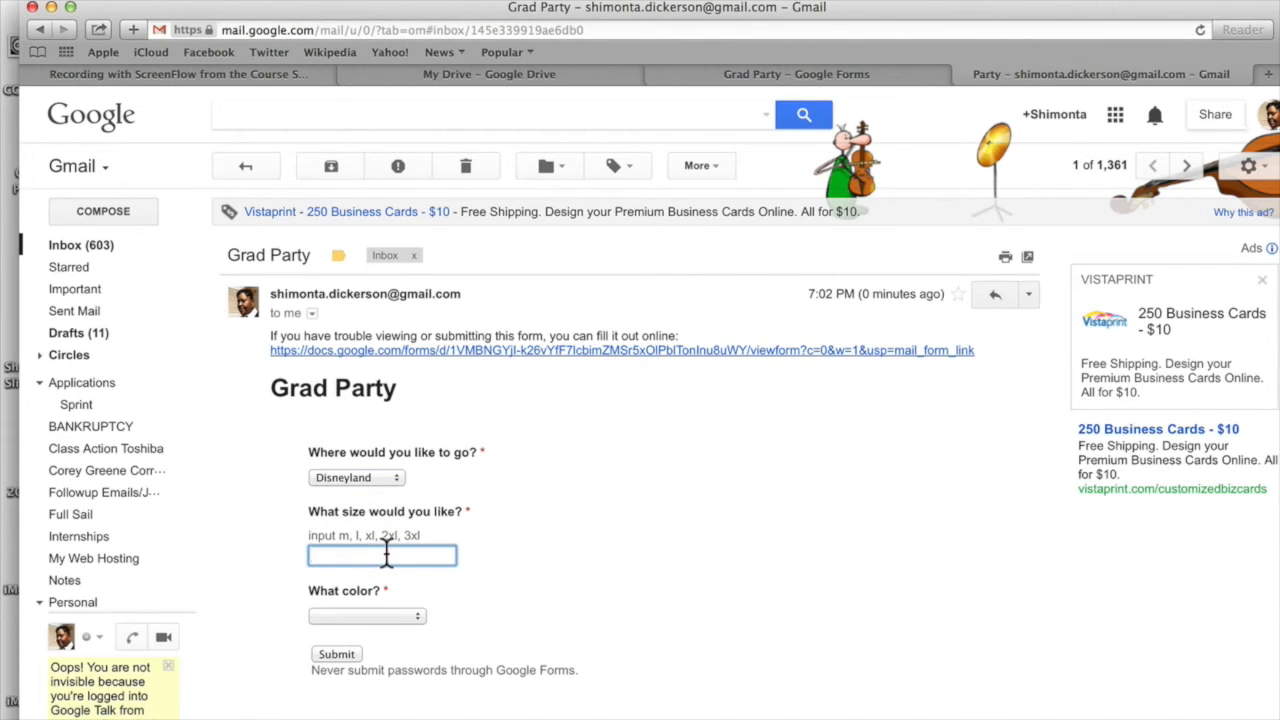
text(2xl)
click(363, 615)
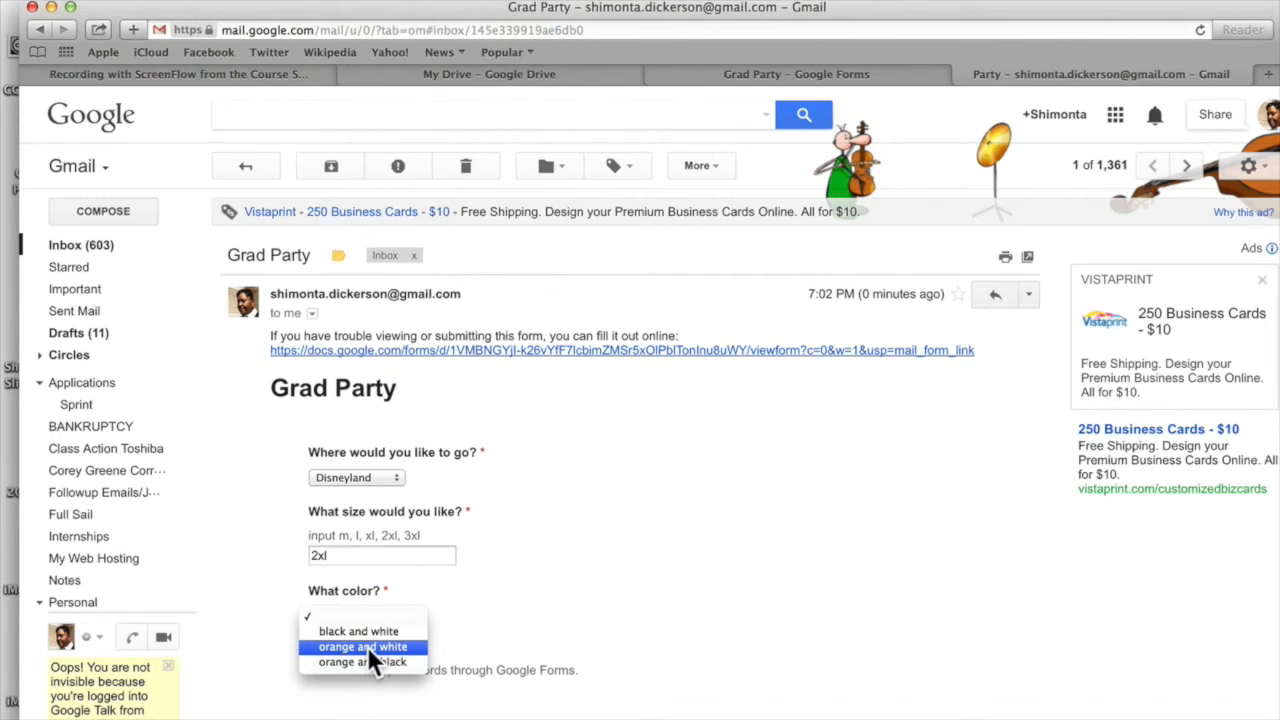
click(367, 646)
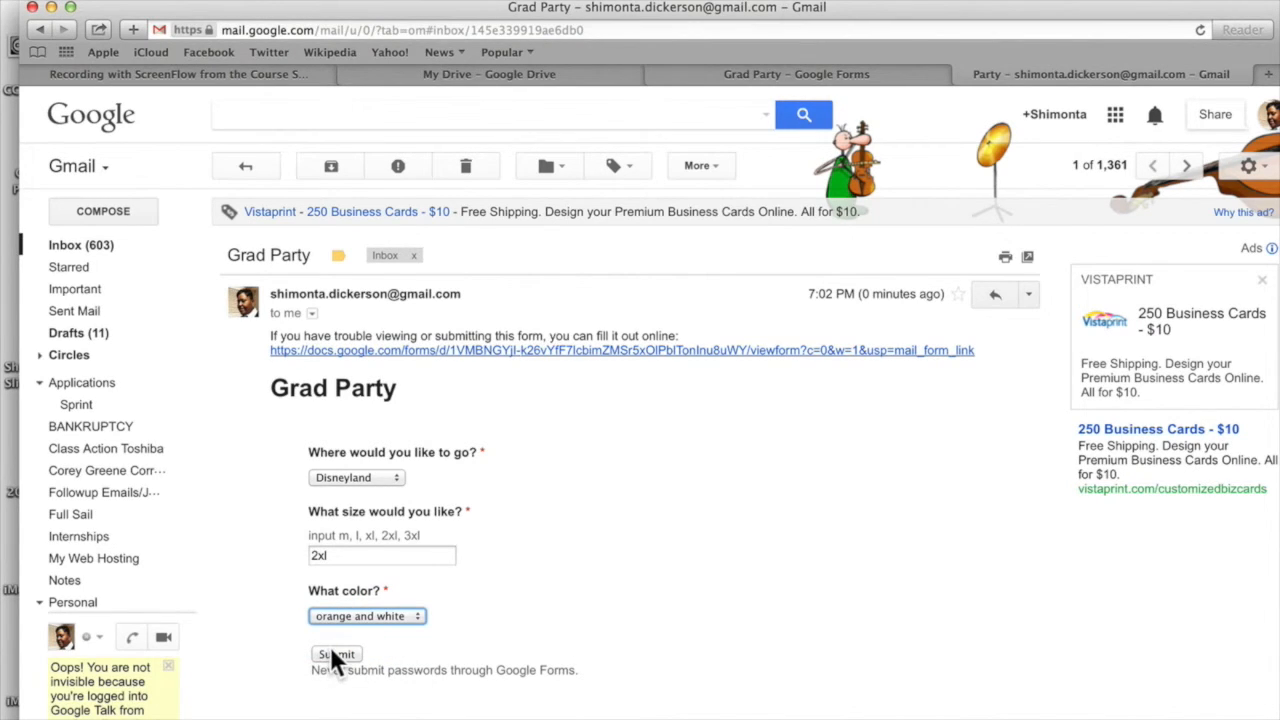
click(332, 652)
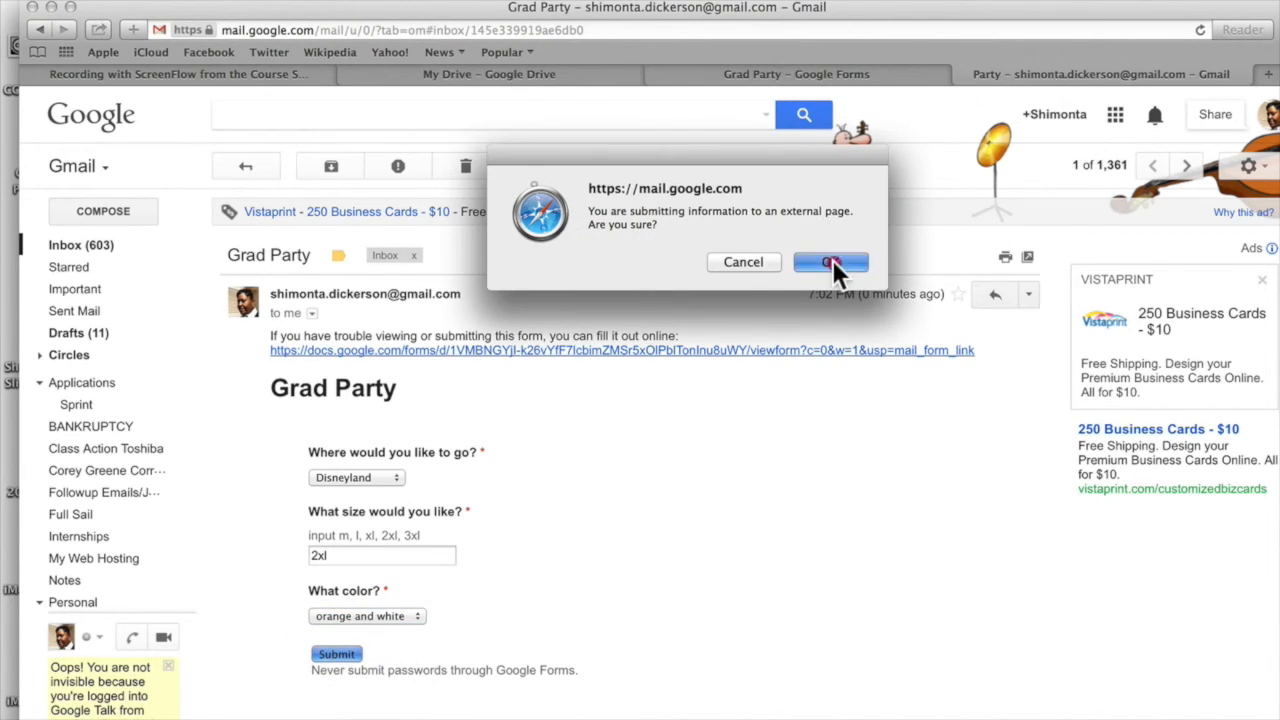
click(831, 262)
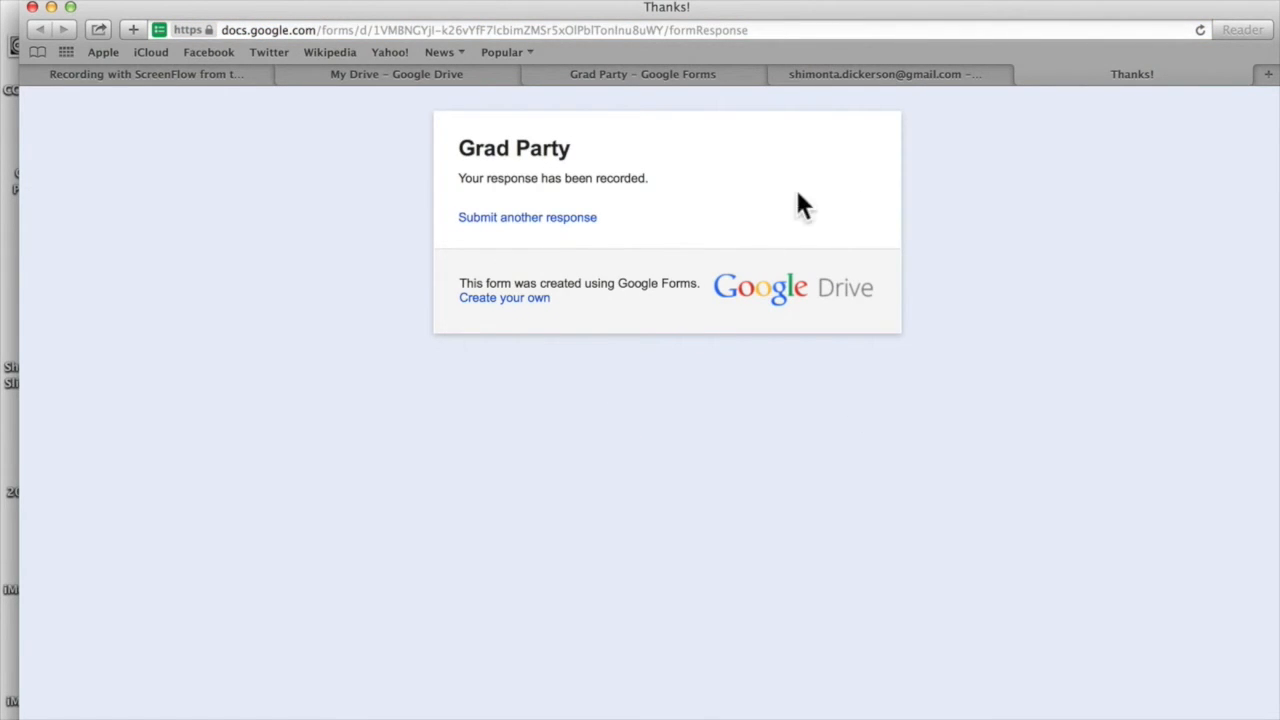
Return to the Grad Party form editor and view the submitted response in the responses spreadsheet
click(730, 74)
scroll(677, 408, down, 3)
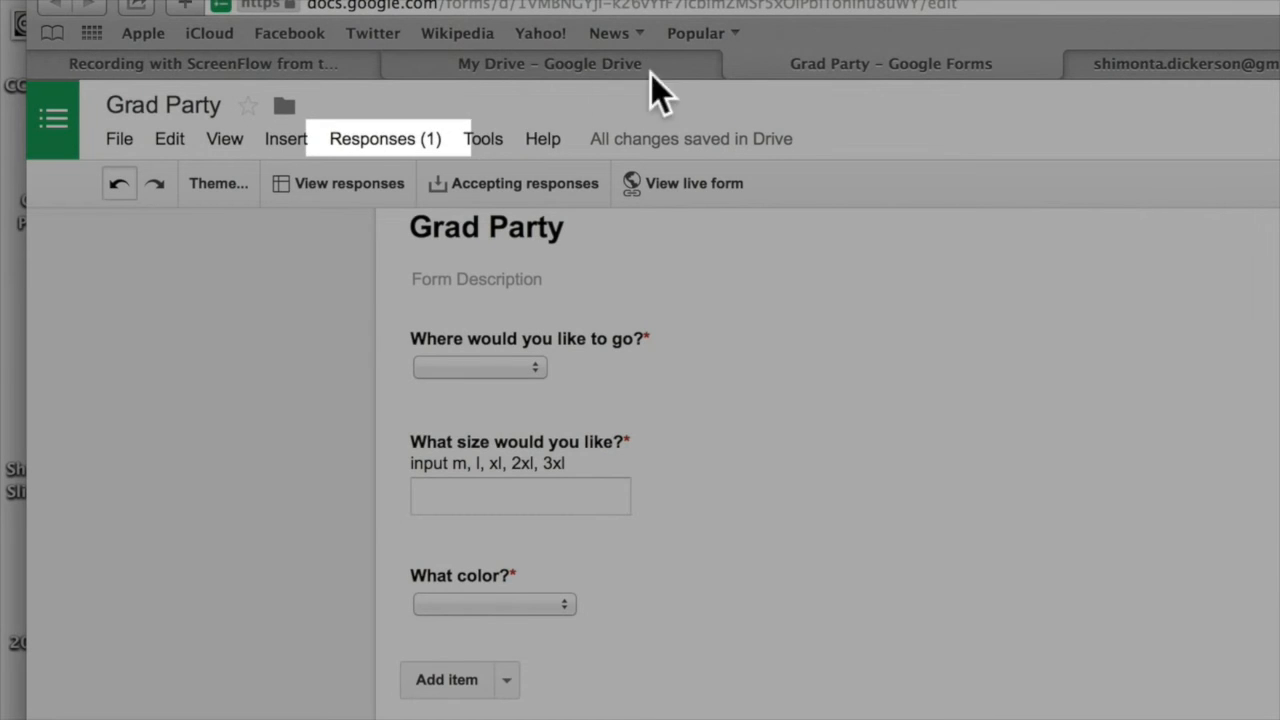
click(352, 141)
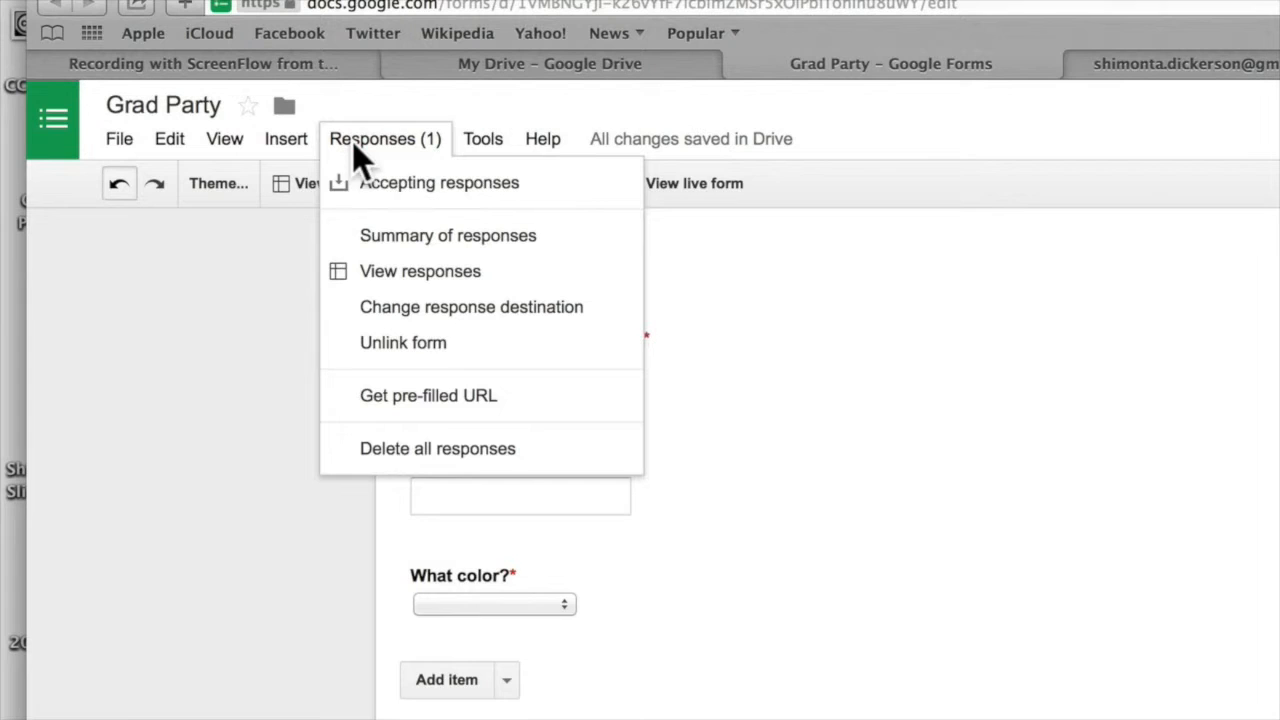
click(372, 276)
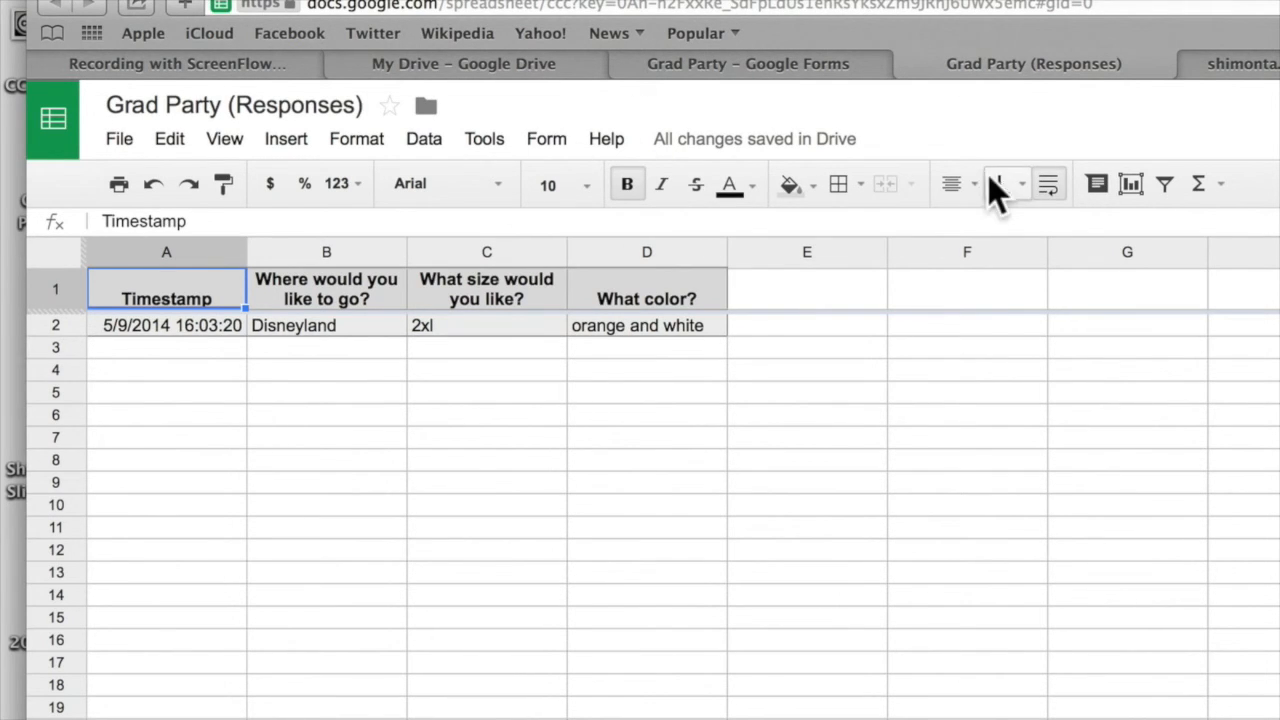
click(1048, 184)
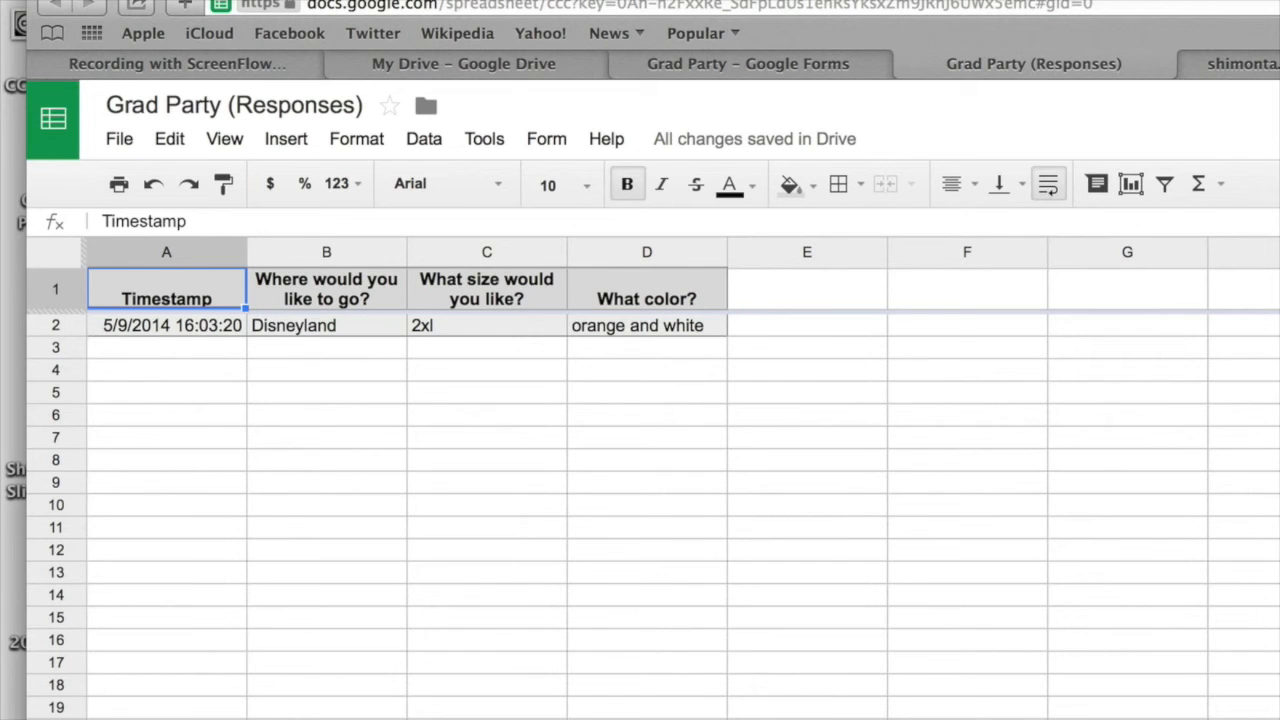
Go back to the form editor and review the summary of responses for all questions
click(720, 68)
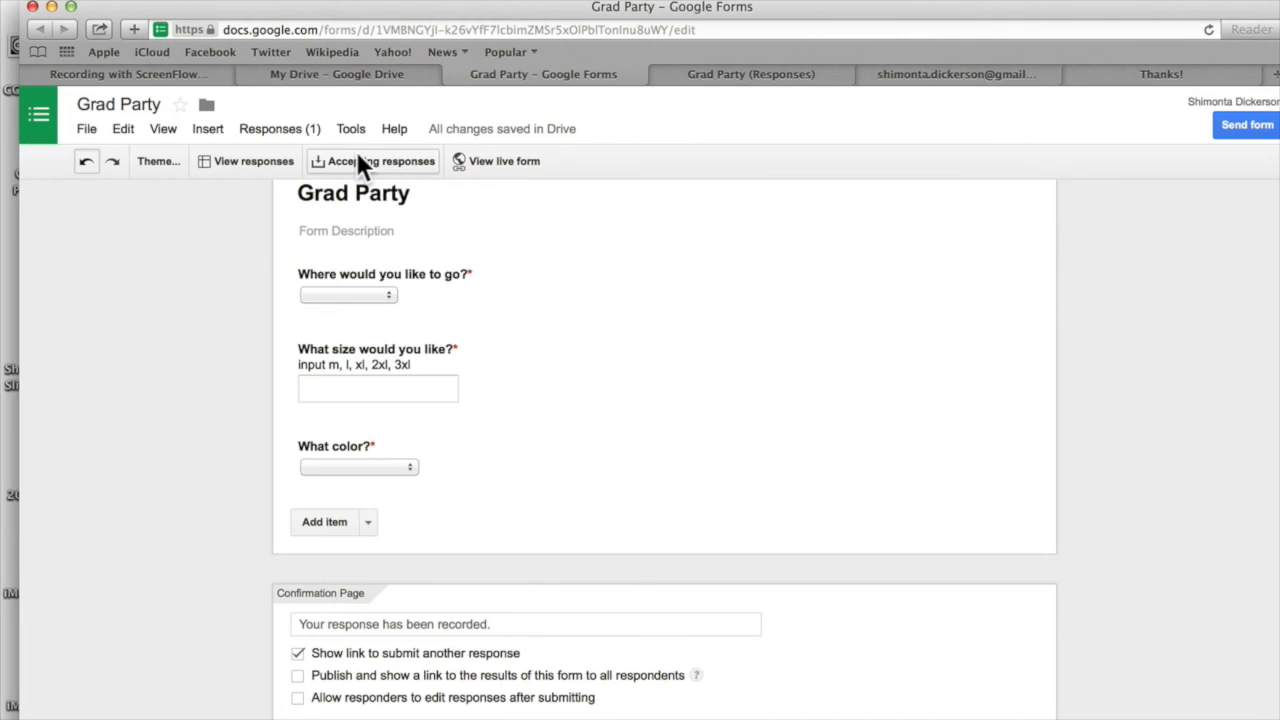
click(278, 125)
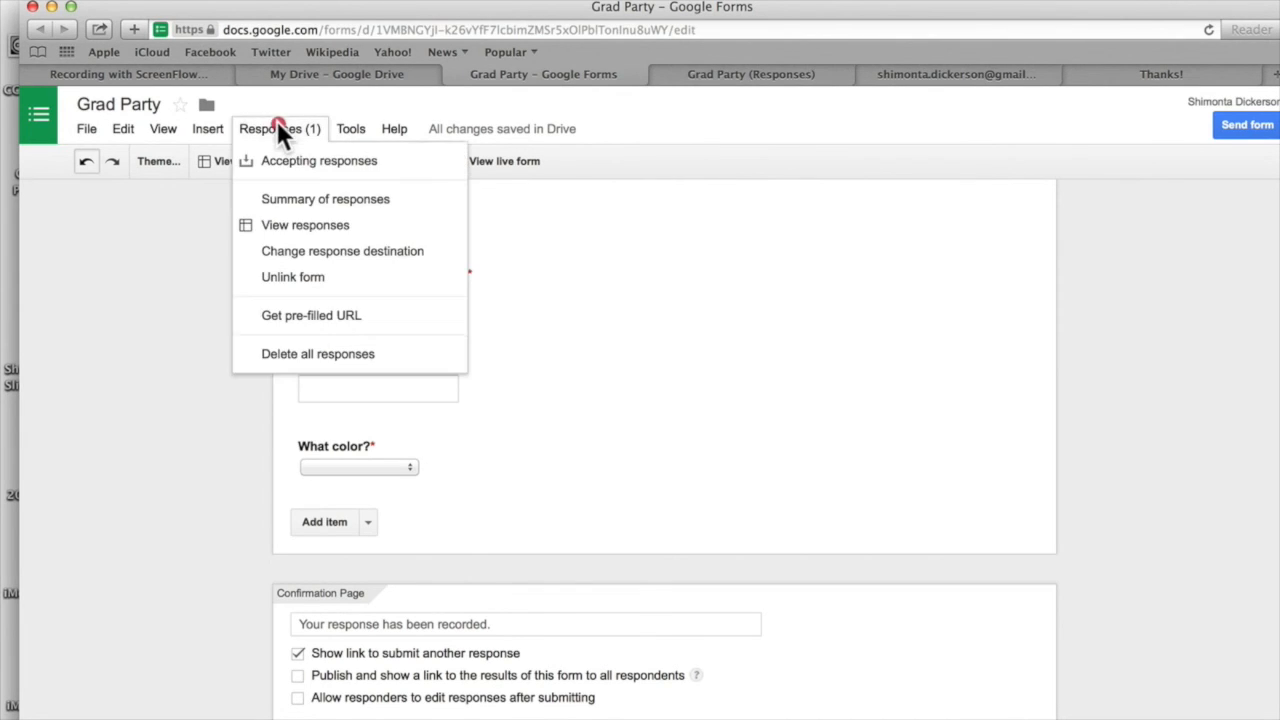
click(286, 203)
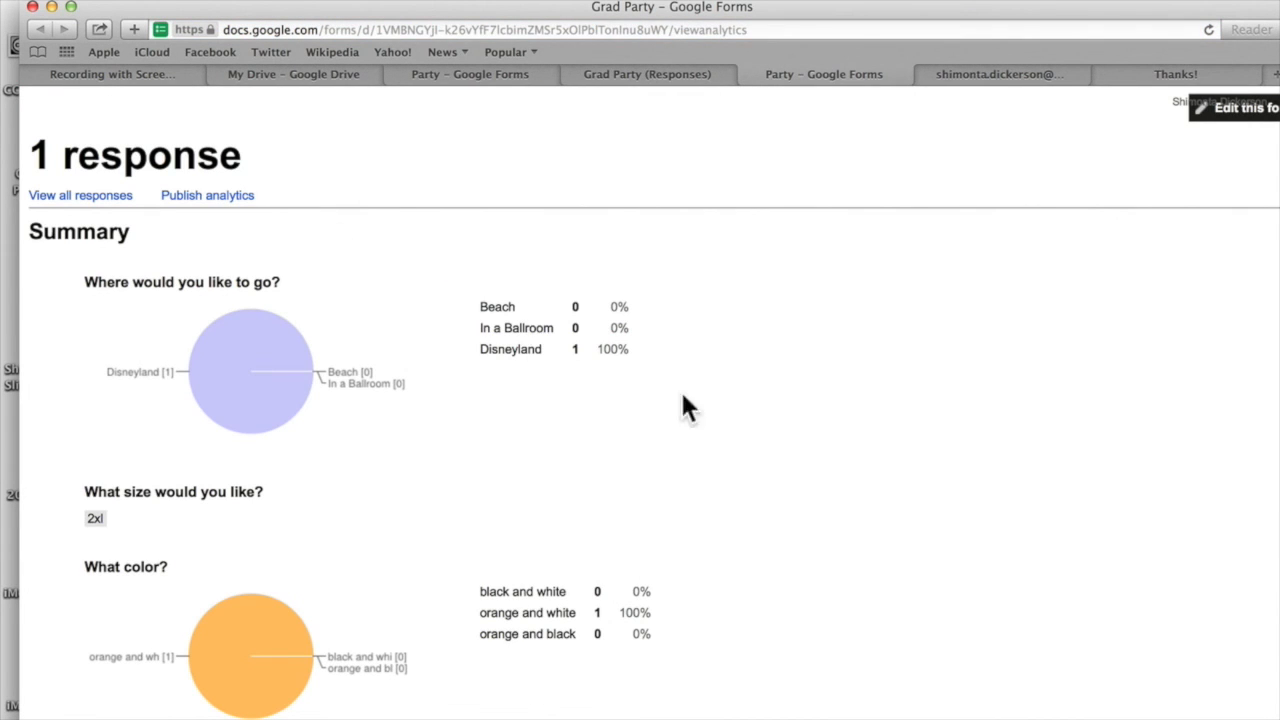
scroll(700, 428, down, 5)
scroll(700, 420, up, 5)
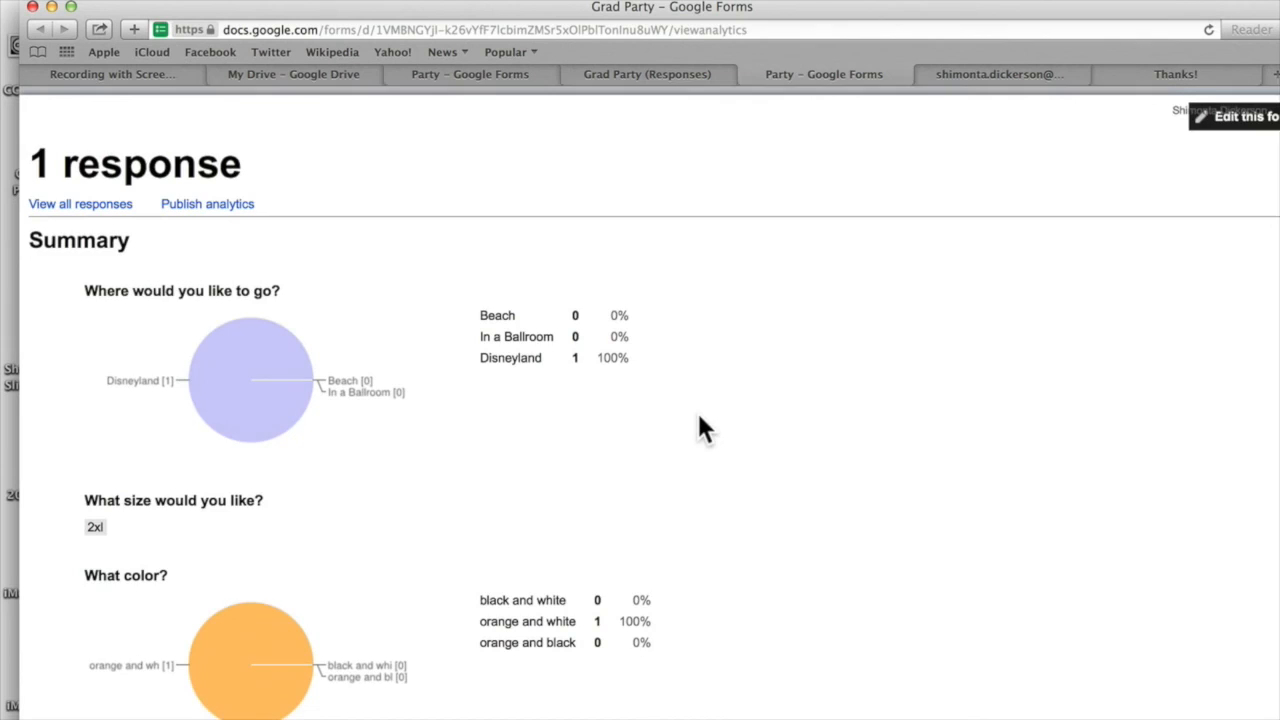